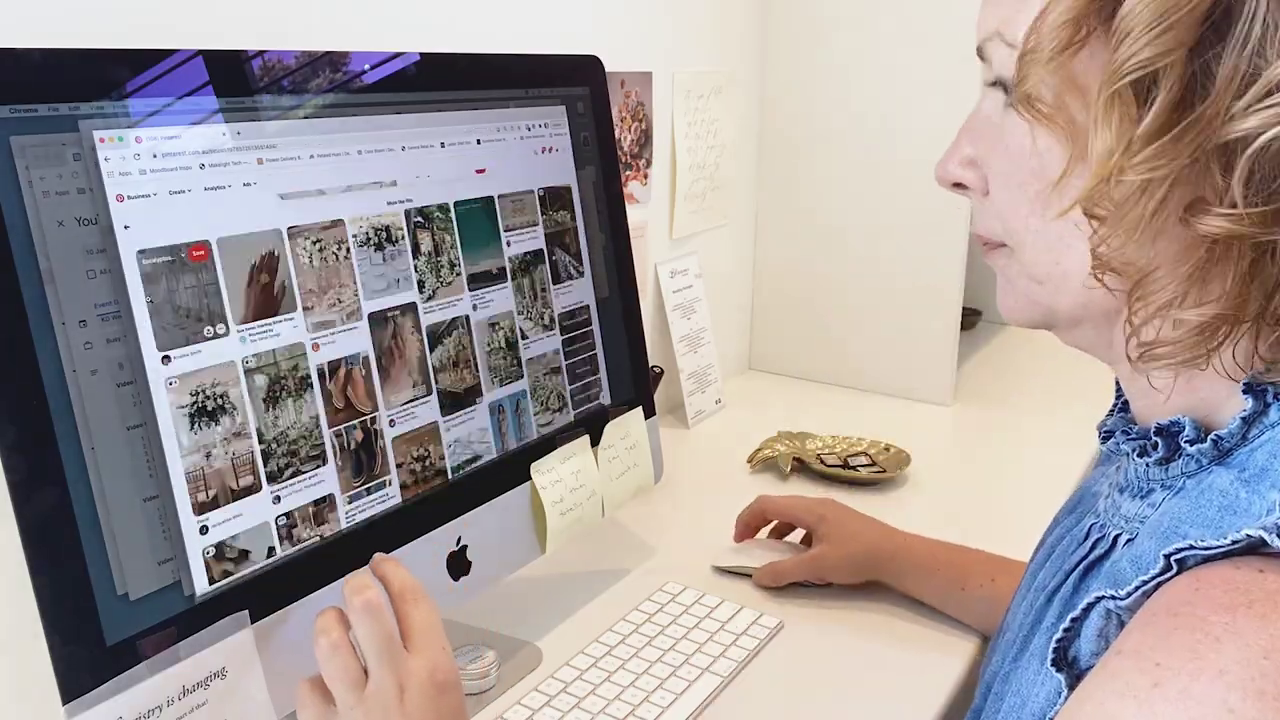
- Browse the Pinterest feed, opening a wedding pin and then similar related pins
scroll(370, 330, "down", 10)
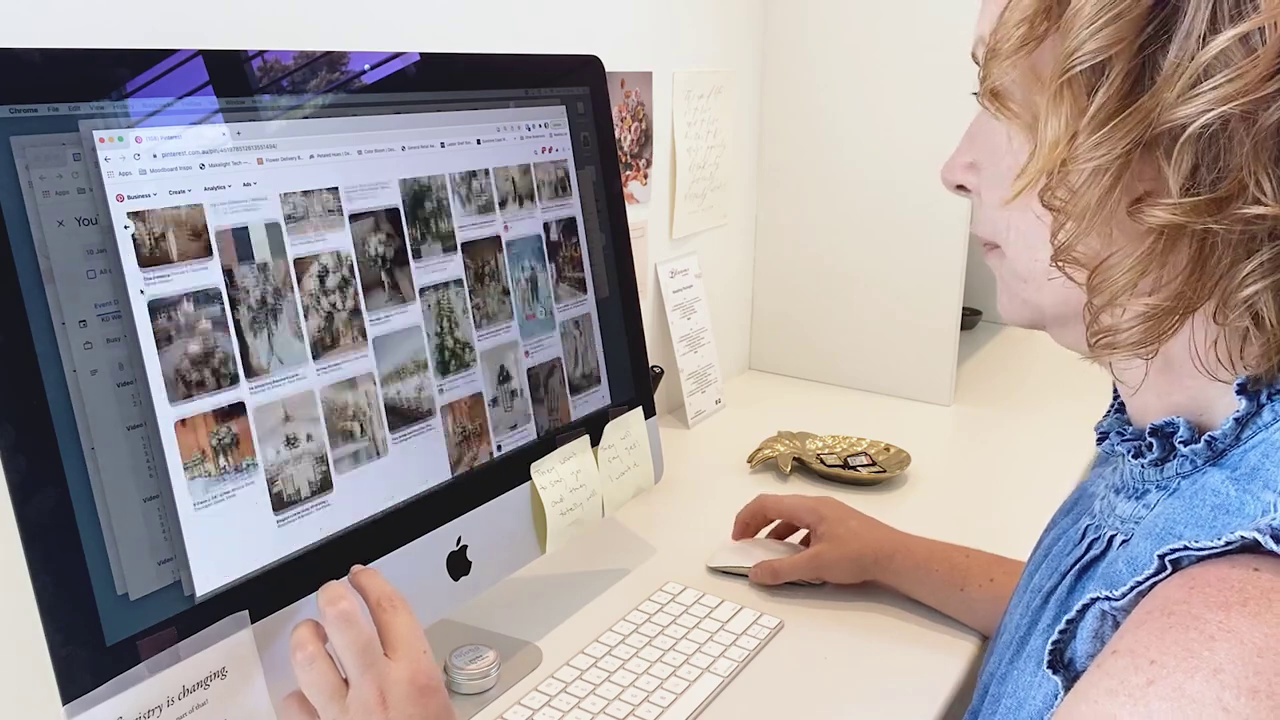
left_click(326, 356)
scroll(380, 350, "down", 10)
left_click(350, 340)
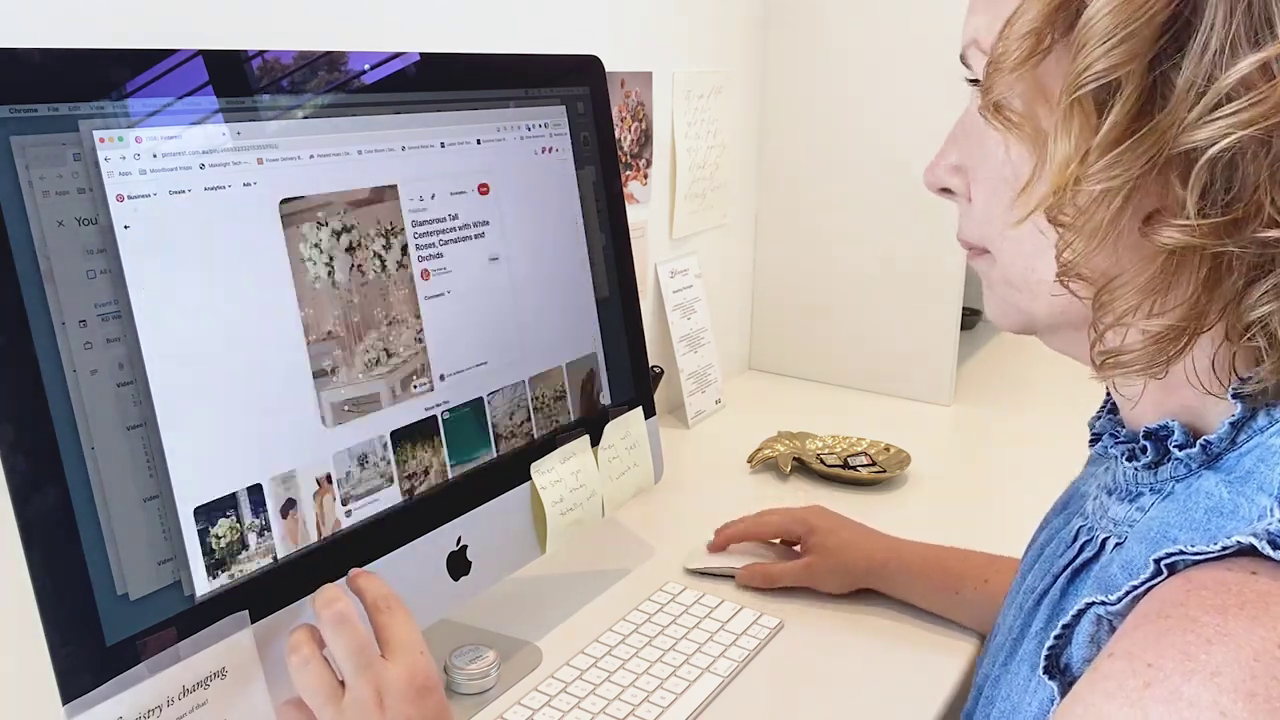
scroll(370, 330, "down", 10)
left_click(360, 330)
- Scroll to the Tables + Reception — Designs By Ahn pin and bring up its photo options
scroll(370, 330, "down", 5)
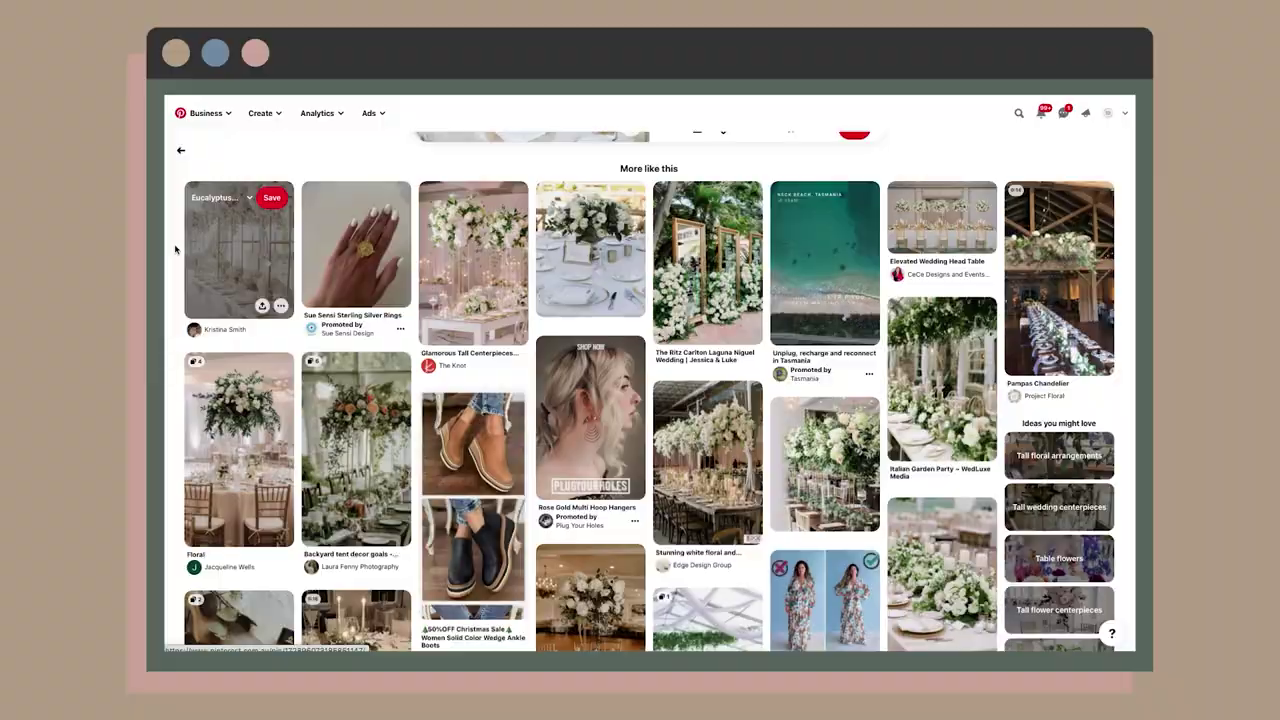
scroll(180, 240, "down", 10)
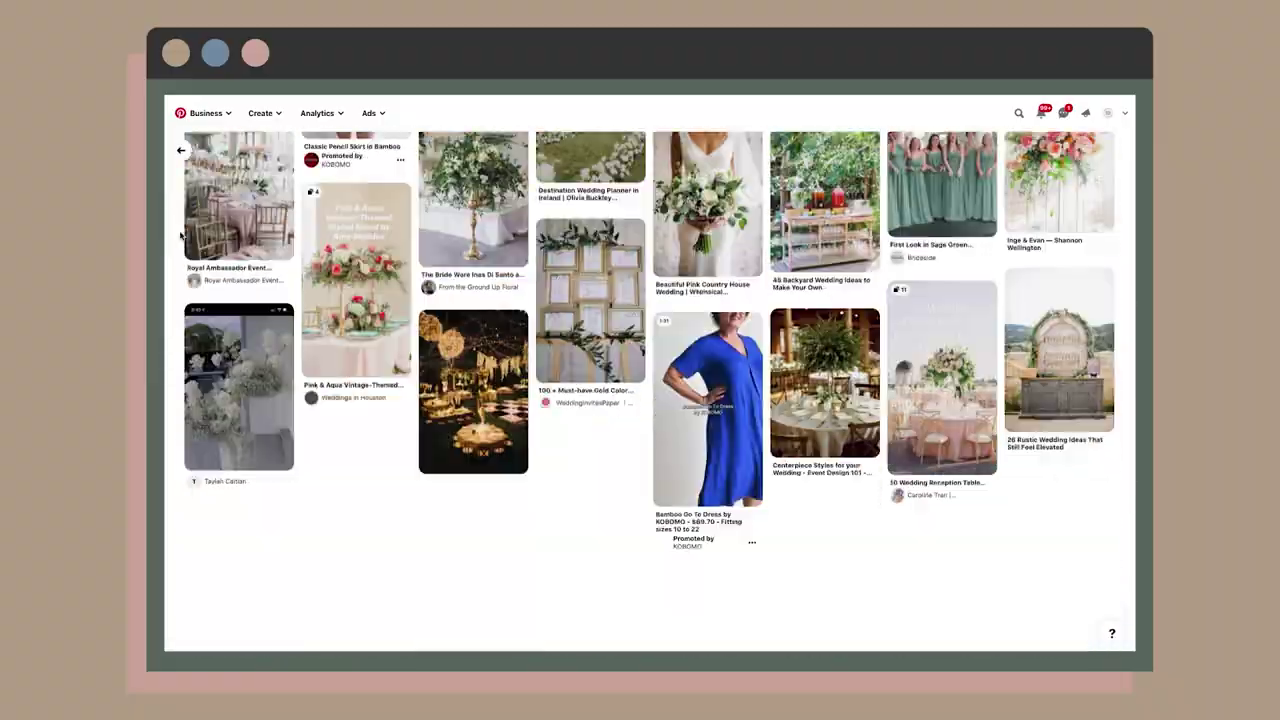
scroll(180, 235, "down", 10)
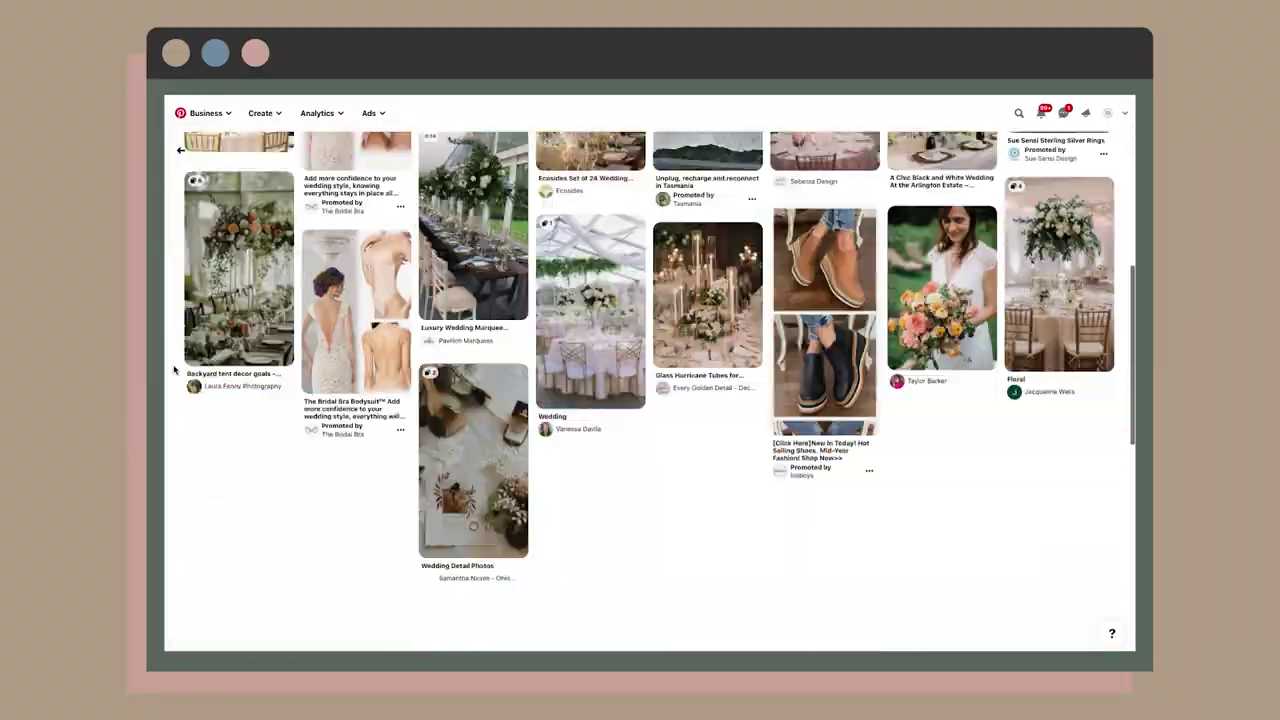
scroll(175, 370, "down", 5)
scroll(175, 370, "down", 5)
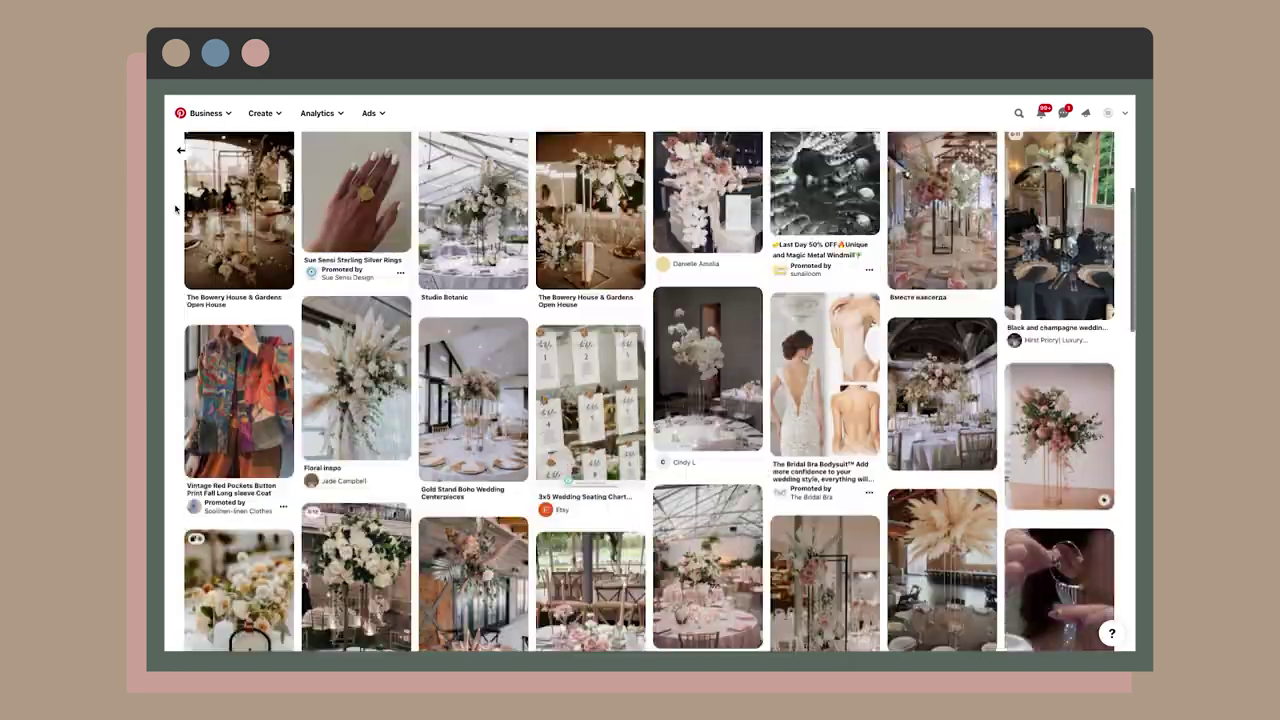
scroll(175, 208, "down", 5)
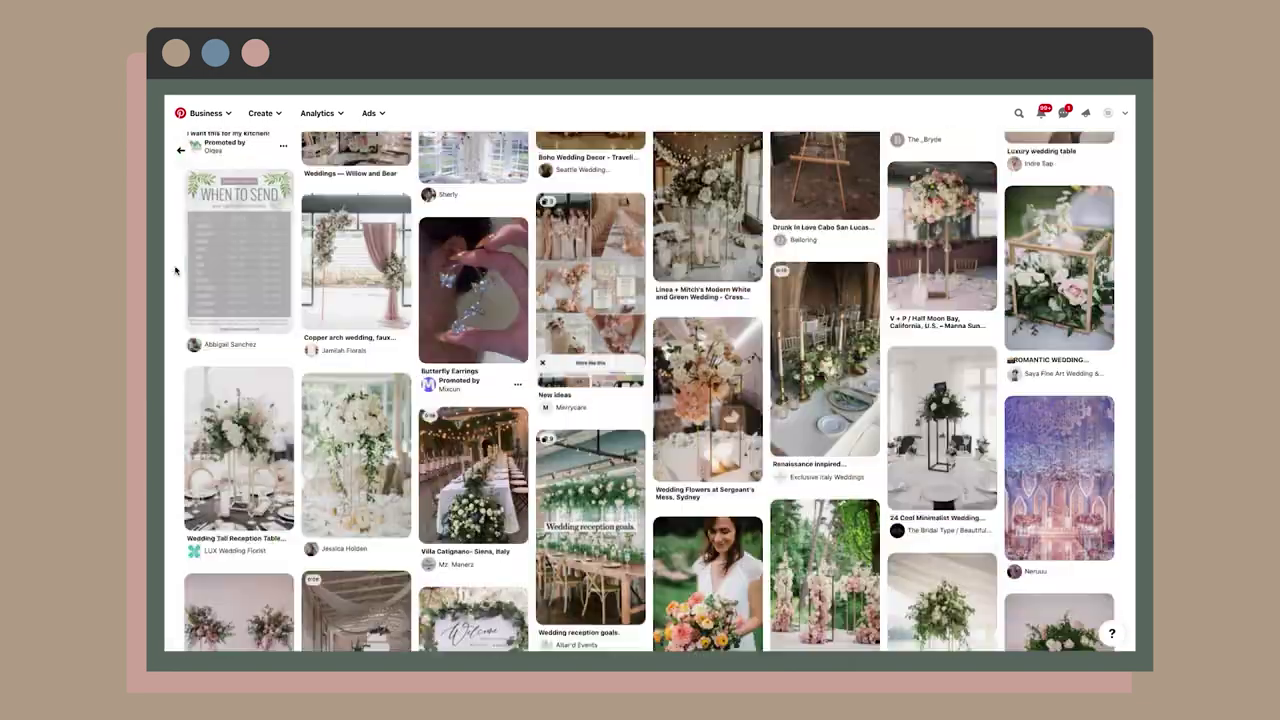
scroll(175, 270, "down", 10)
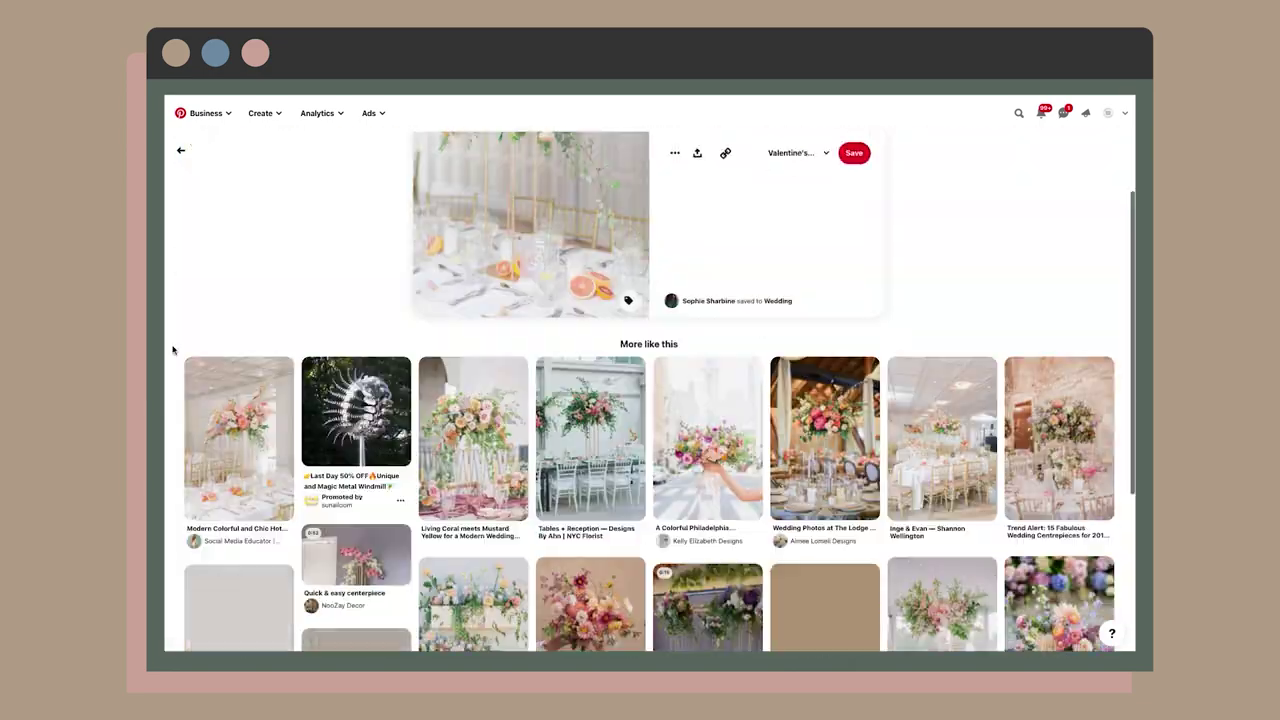
scroll(357, 230, "down", 3)
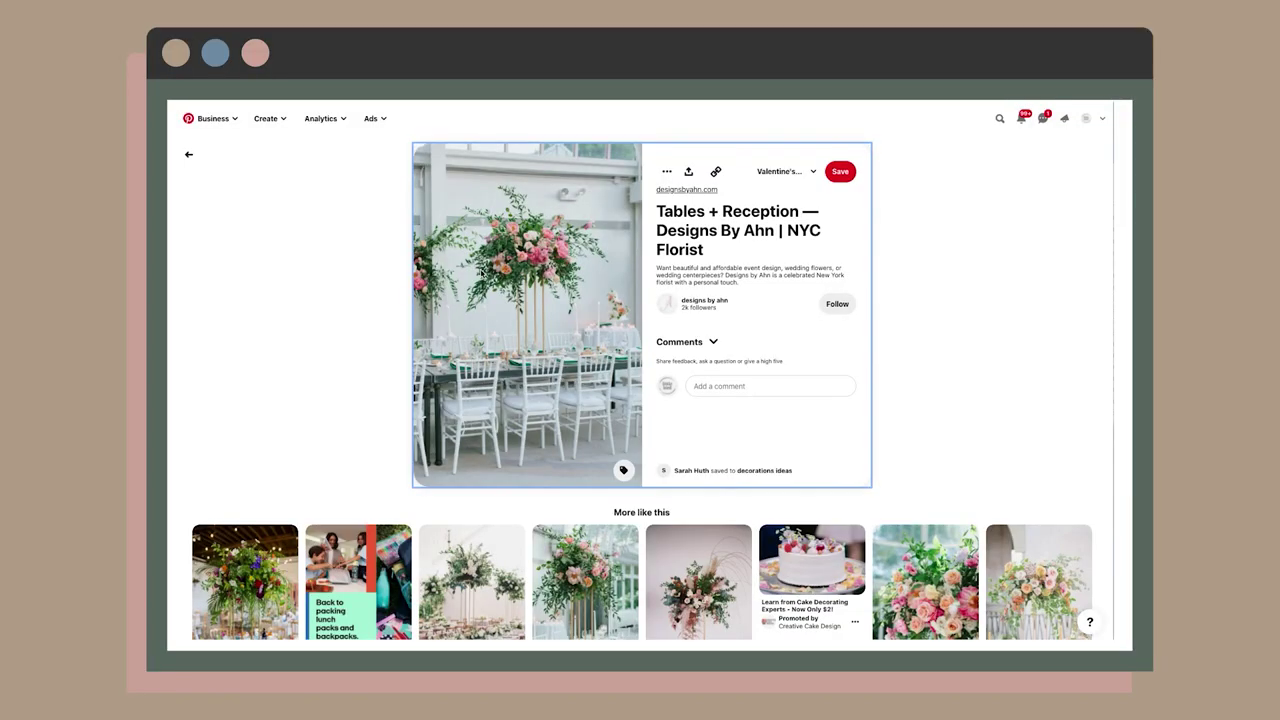
right_click(481, 272)
- Copy the pin photo into the sheet, shrinking and positioning it over columns I to L
left_click(519, 299)
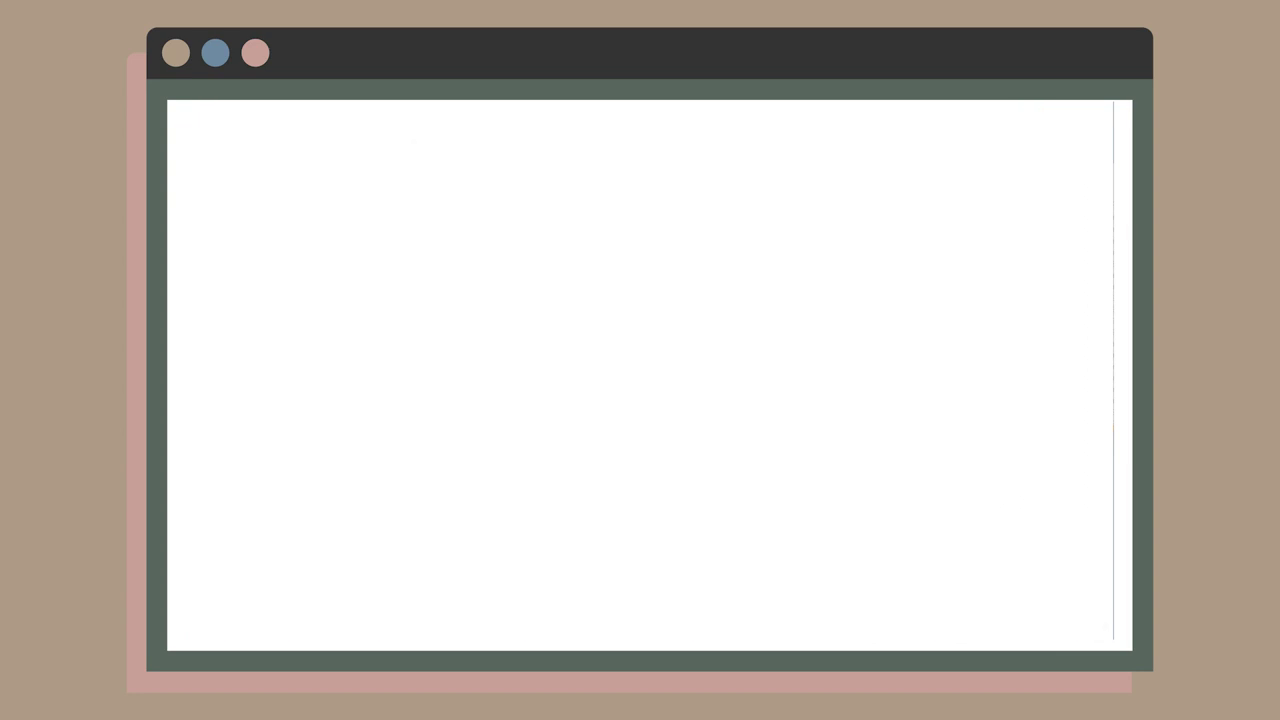
left_click(798, 334)
key("ctrl+v")
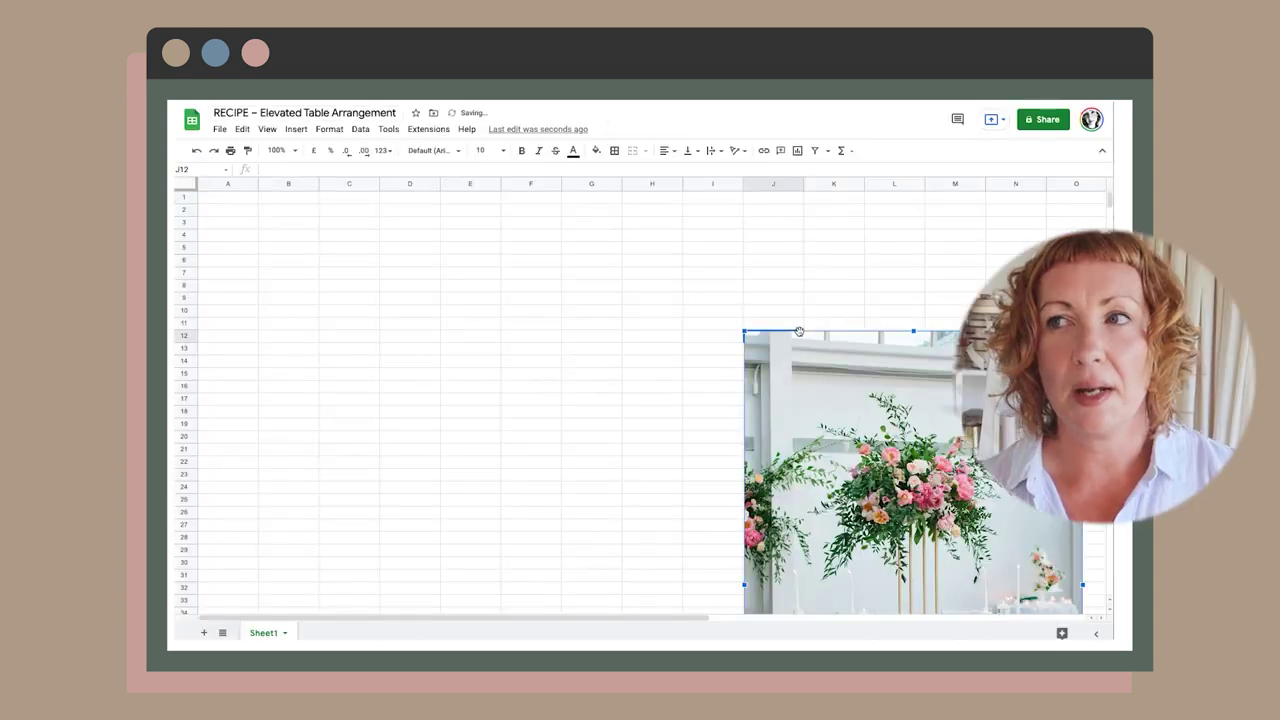
left_click_drag(820, 360, 713, 224)
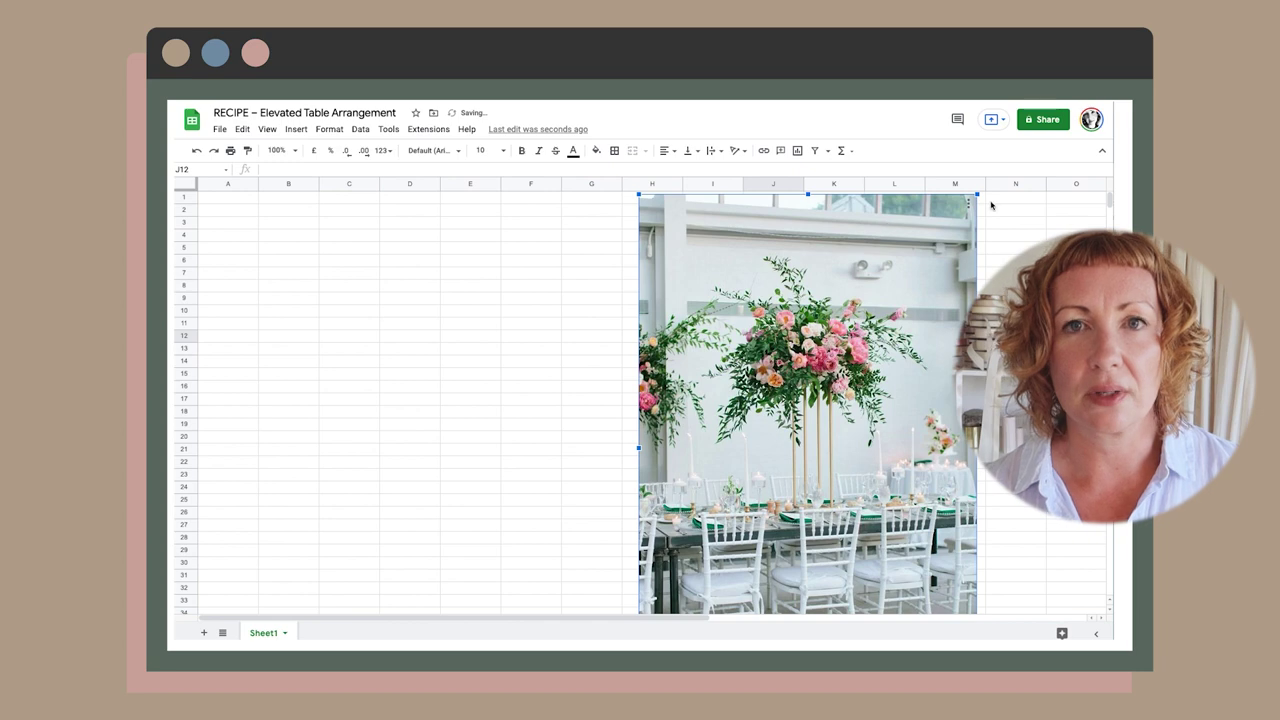
left_click_drag(979, 195, 894, 317)
left_click_drag(780, 460, 830, 369)
left_click(349, 288)
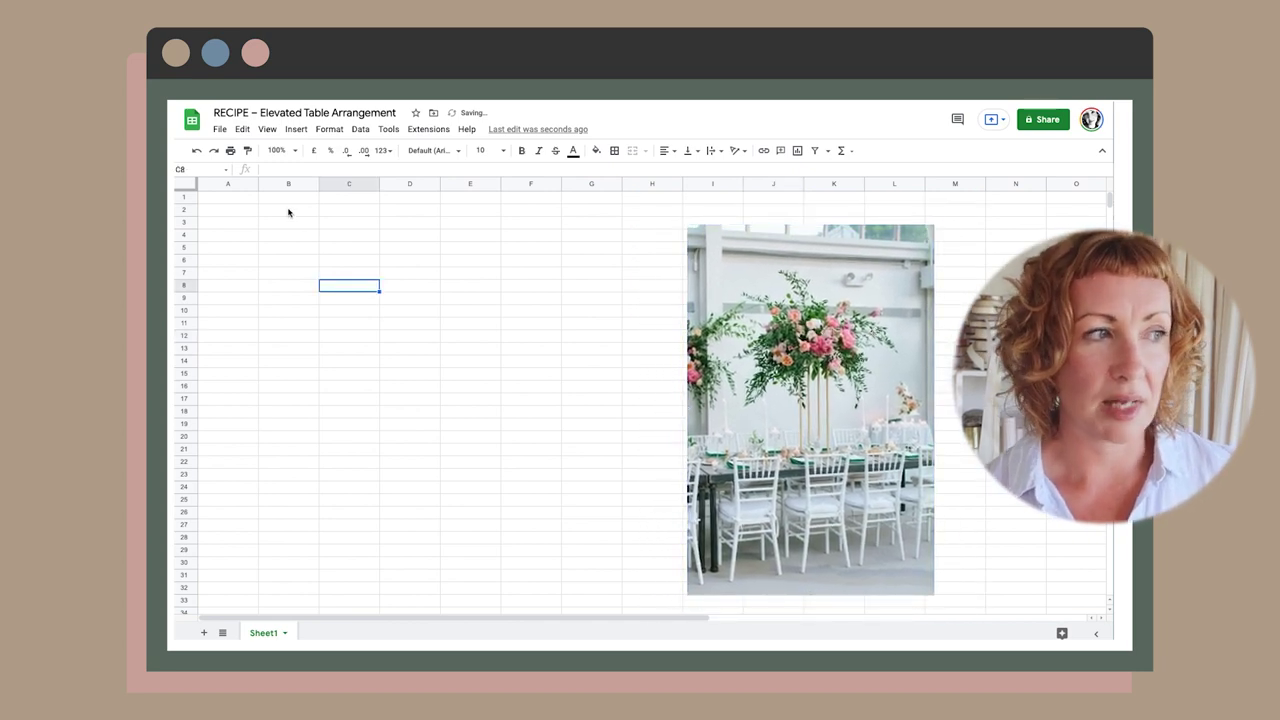
left_click(288, 210)
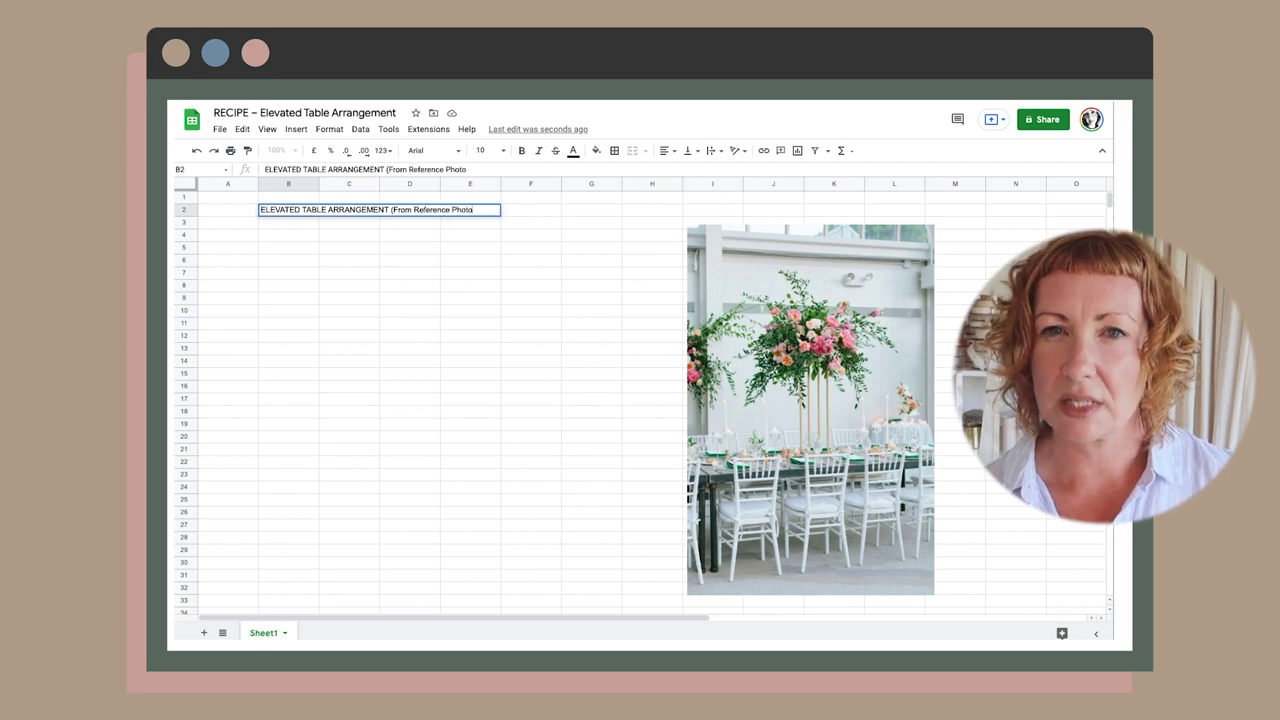
- Enter the B2 title, set the whole sheet to Montserrat, and make the title bold size 14
key("Return")
key("ctrl+a")
left_click(432, 150)
left_click(450, 270)
left_click(297, 247)
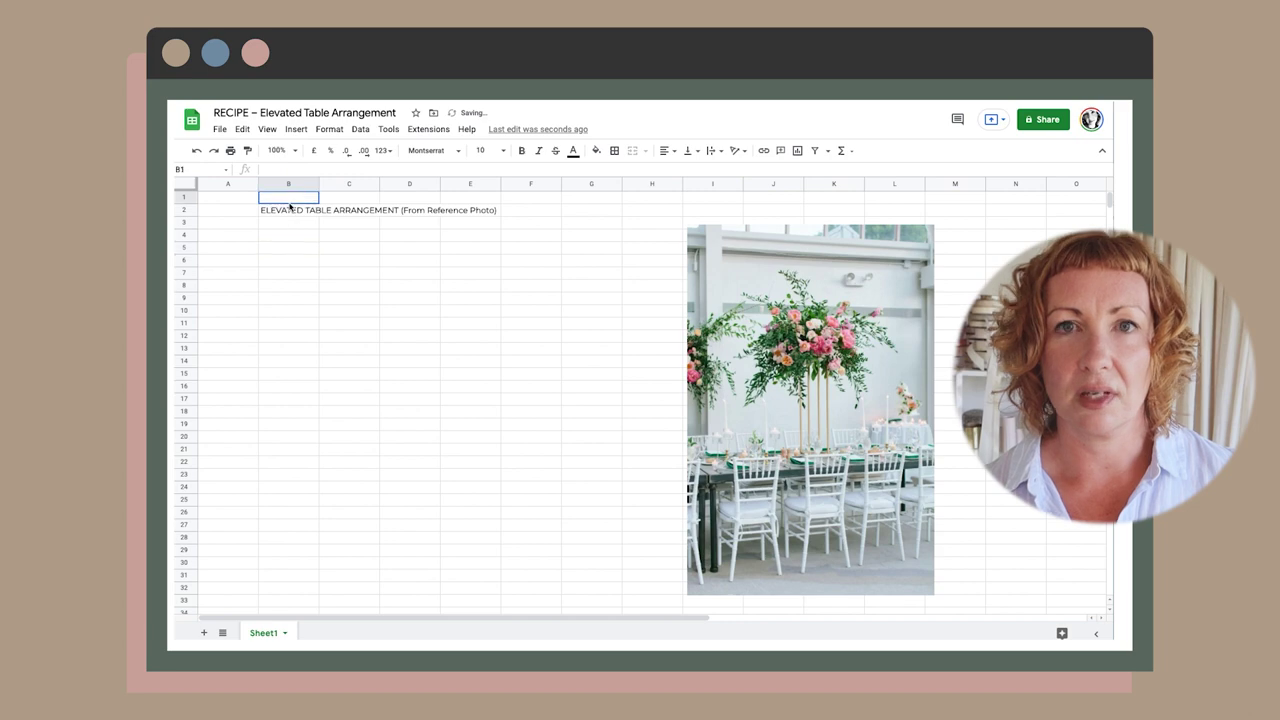
left_click(285, 212)
key("ctrl+b")
left_click(474, 150)
key("Return")
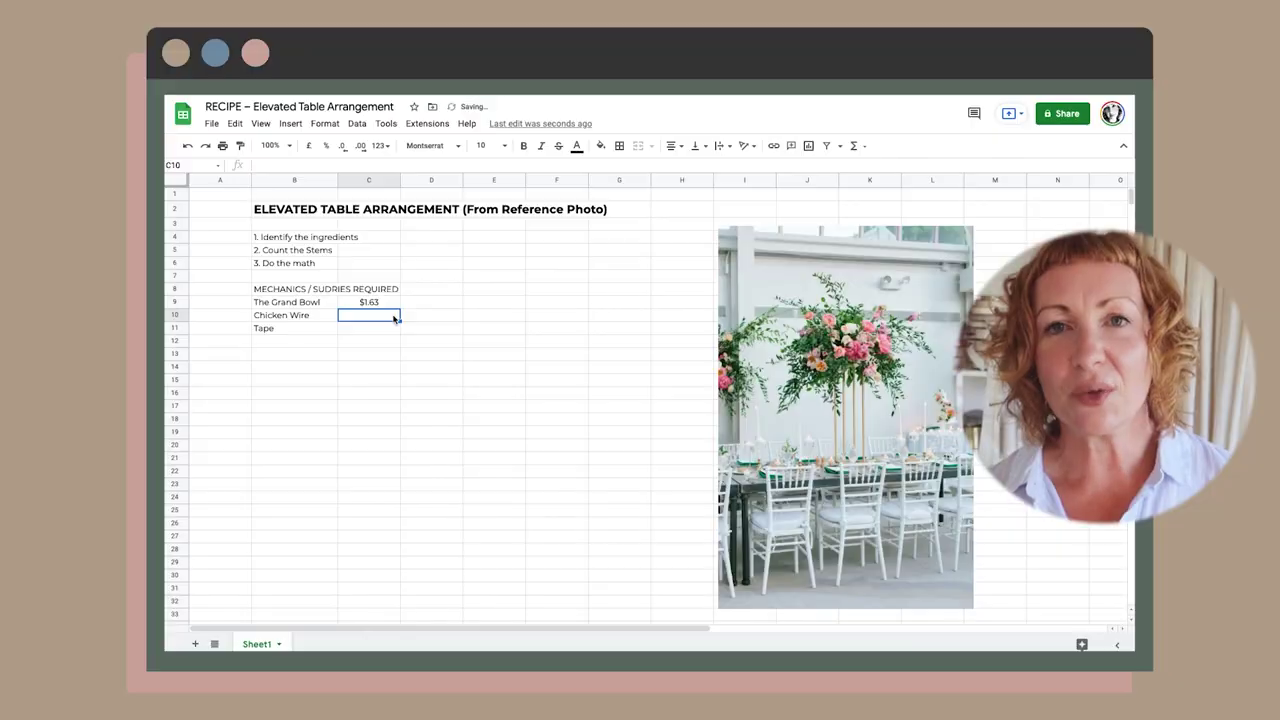
- Price Chicken Wire at $5.00 and Tape at $3.00
type("5")
key("Tab")
left_click(369, 330)
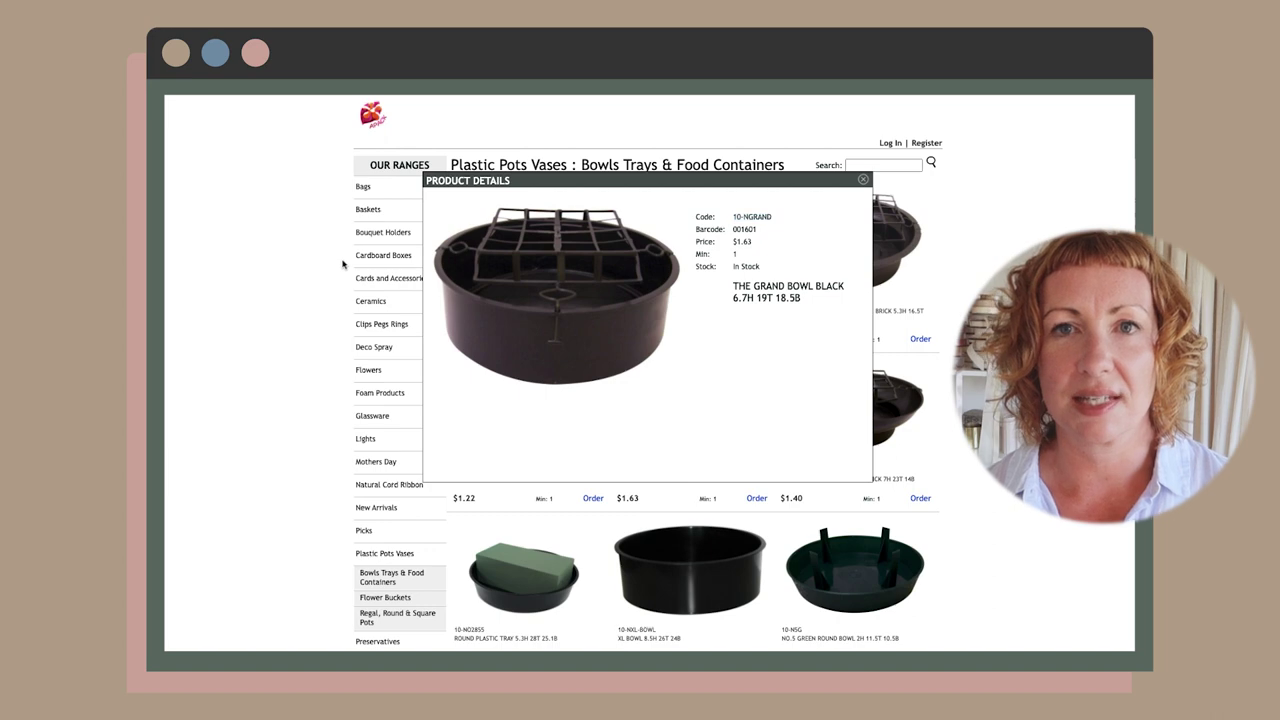
left_click(863, 181)
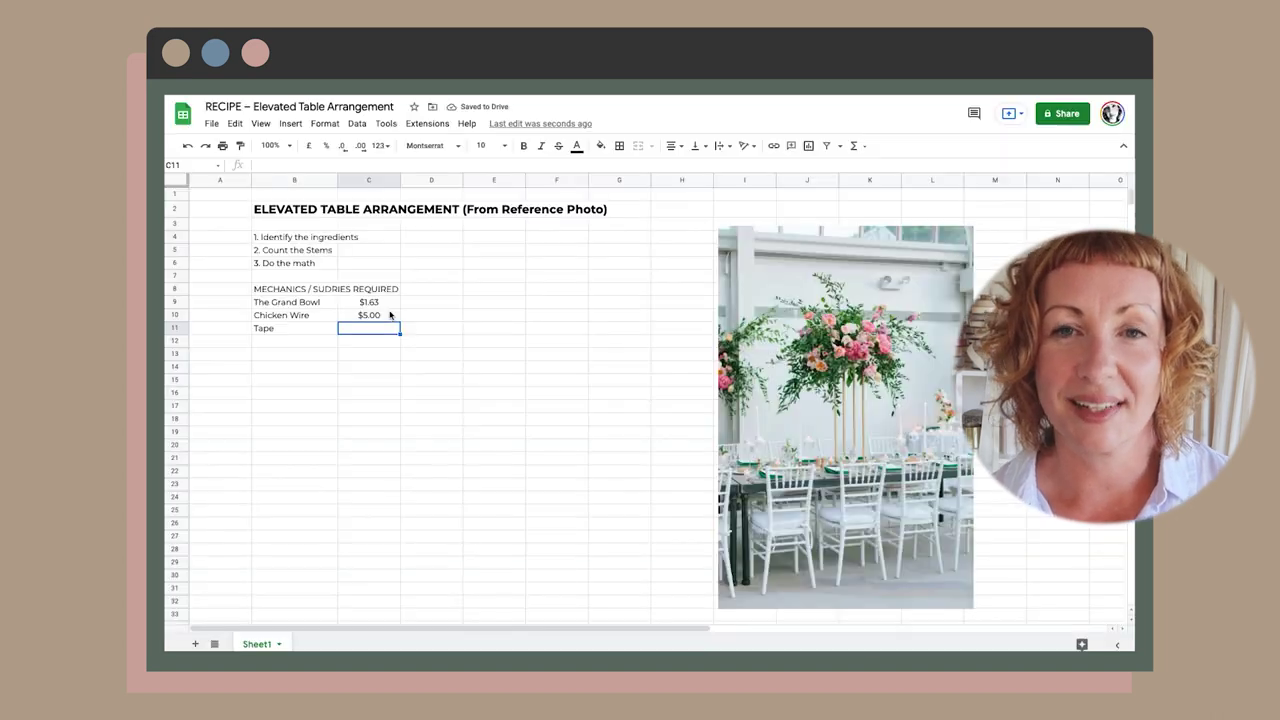
type("3")
key("Tab")
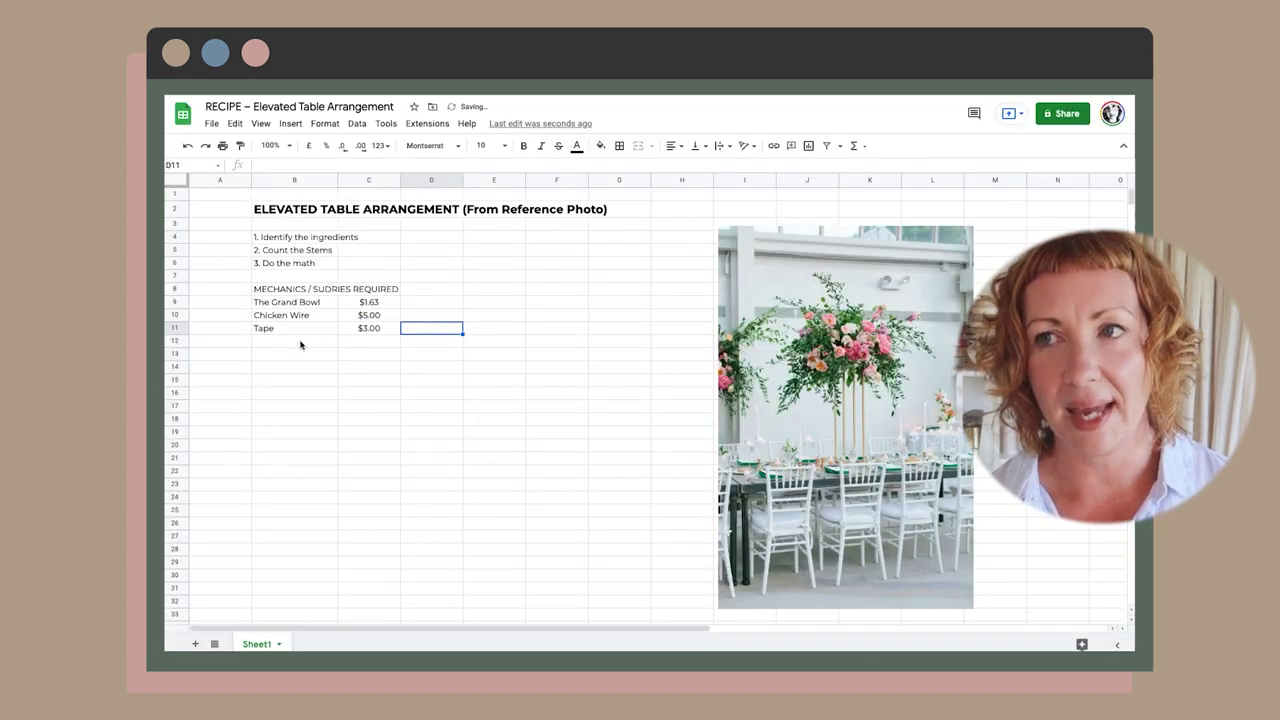
- Add a bold Subtotal row in B12:C12 with =SUM(C9:C11)
left_click(300, 342)
type("Subtotal")
key("Tab")
type("=sum(")
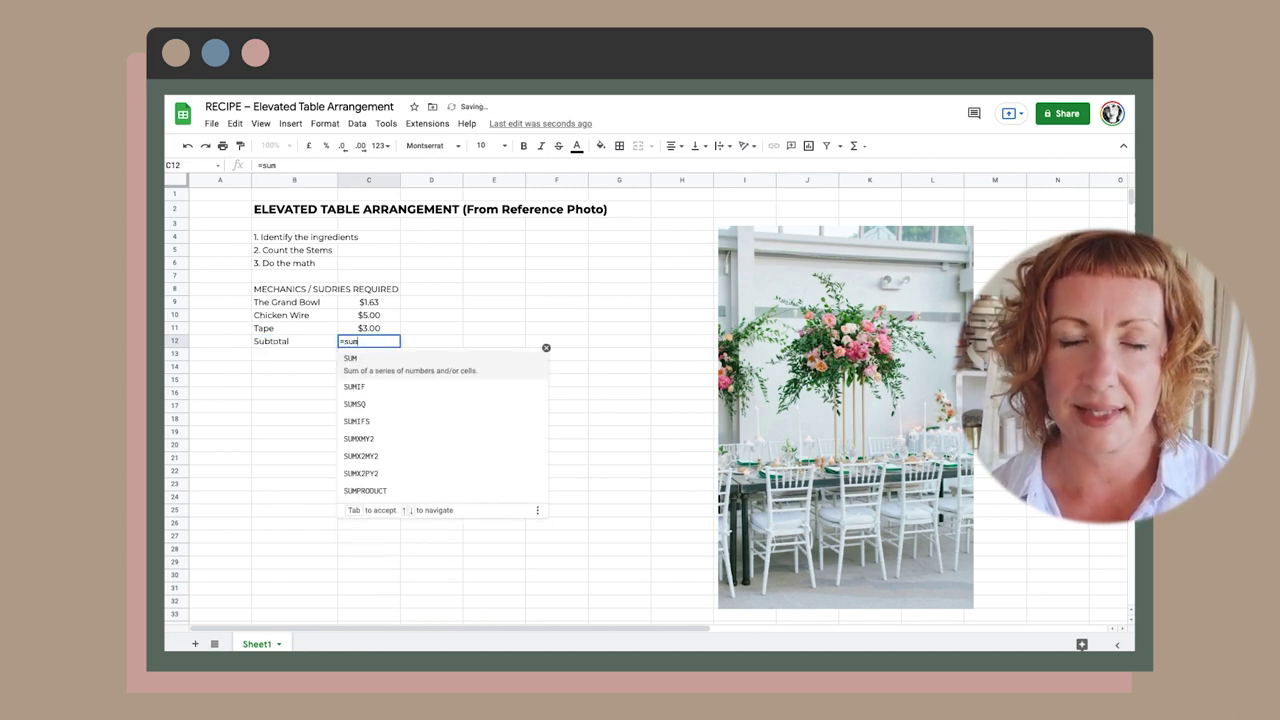
key("Up")
key("Up")
key("Up")
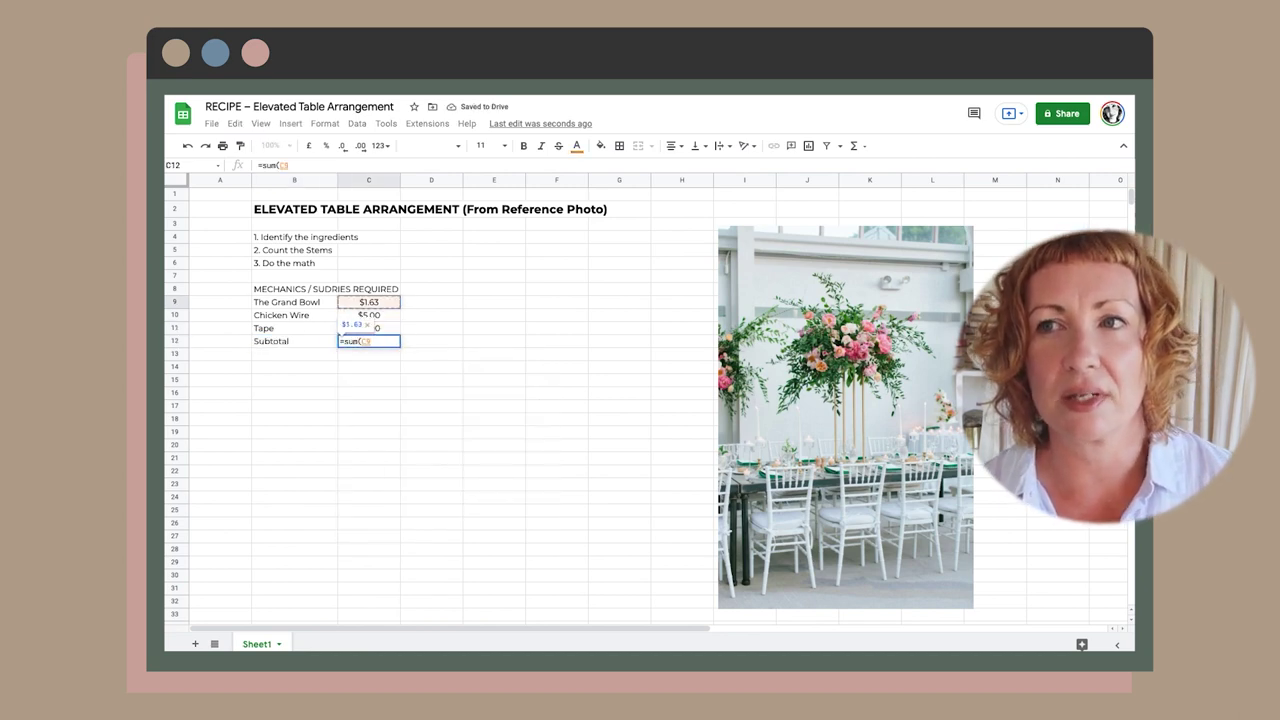
key("shift+Down")
key("shift+Down")
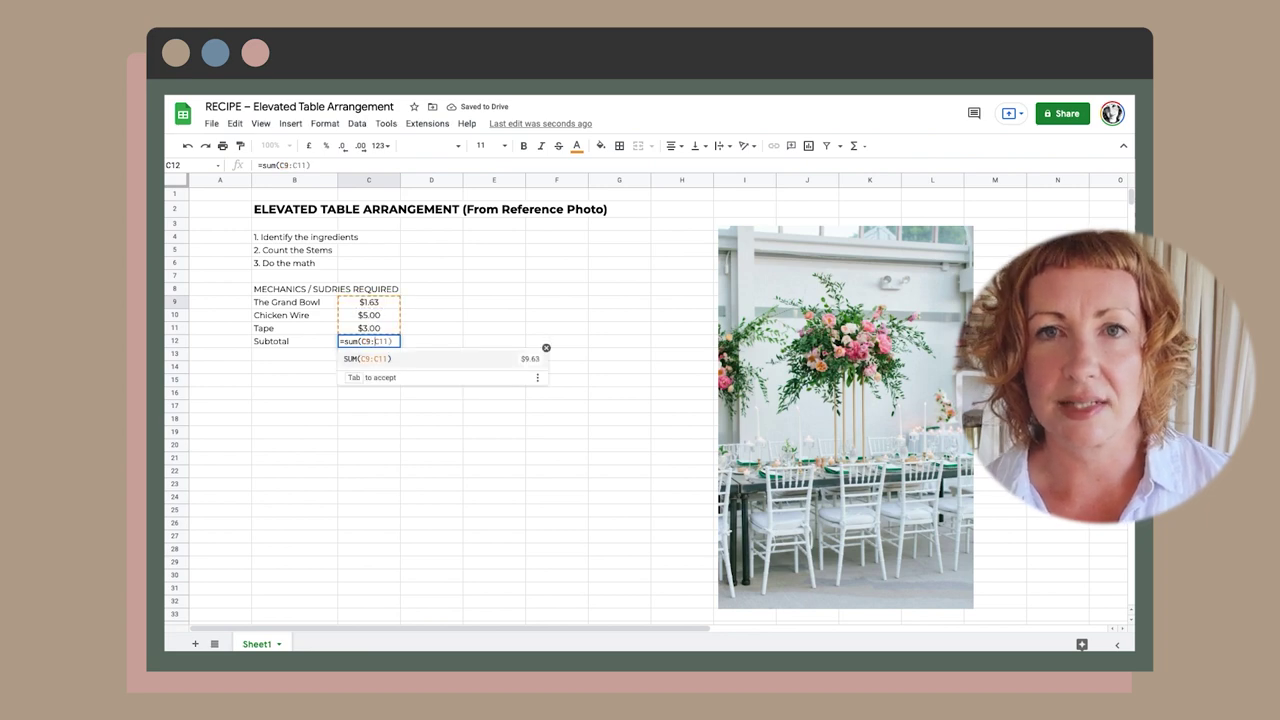
key("Return")
left_click_drag(270, 348, 362, 347)
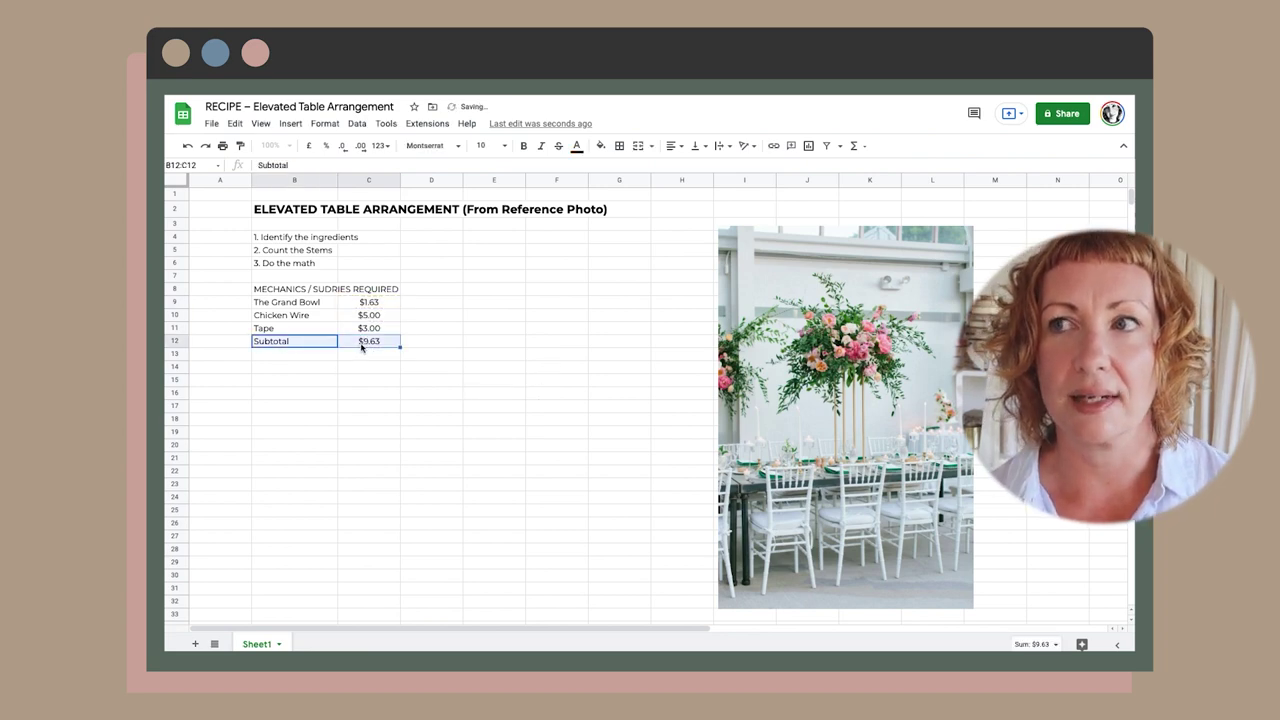
key("ctrl+b")
left_click(445, 291)
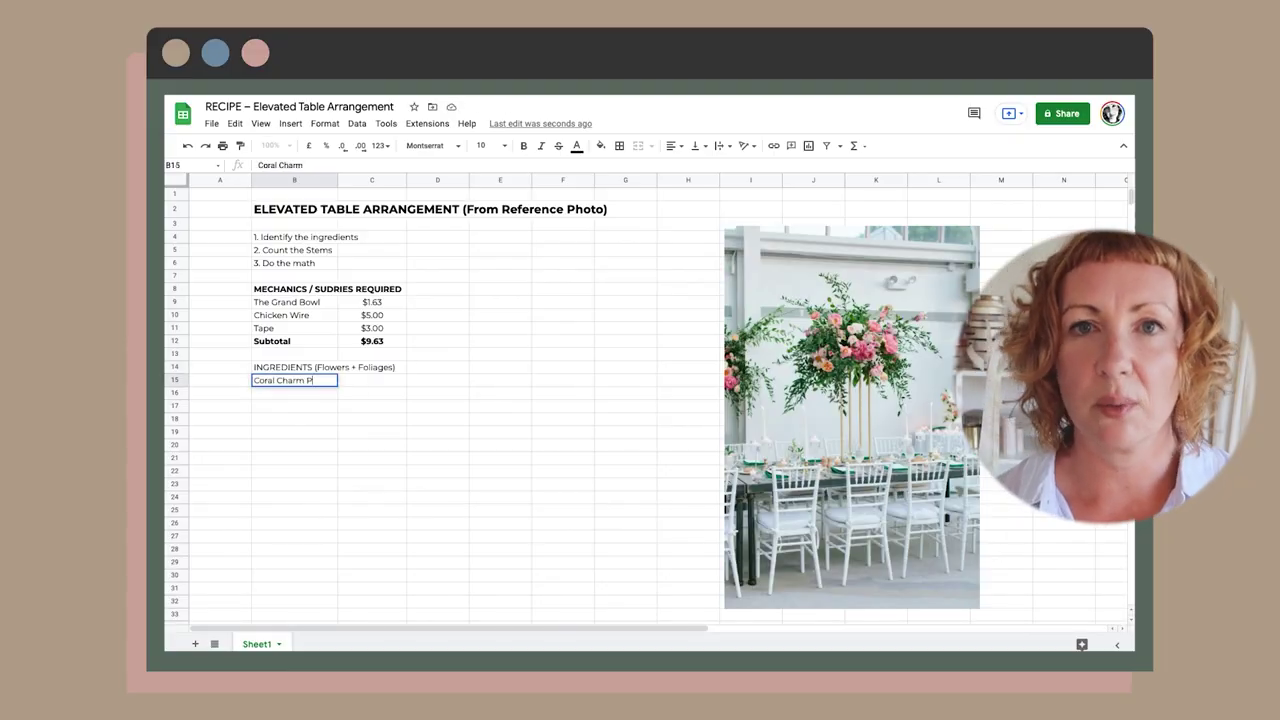
- List the flowers: Coral Charm Peonies, Lisianthus, Pink Spray Roses, Juliet Garden Rose, Shimmer Rose, Ruscus, Camelia, Ivy
type("eonies")
key("Return")
type("Lsianthus")
key("Return")
type("Pink Spray Roses")
key("Return")
type("Juliet Garden Rose")
key("Return")
type("Shimmer Rose")
key("Return")
type("Ruscus")
left_click(294, 393)
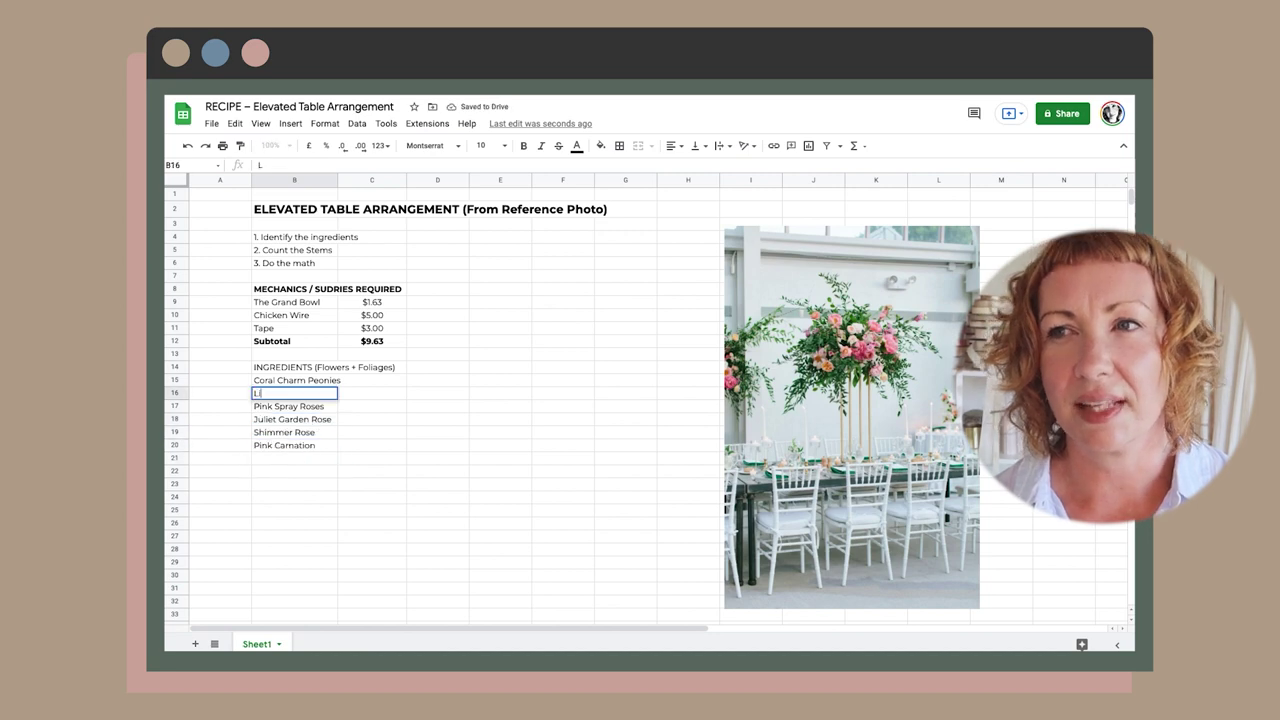
type("Lisianthus")
left_click(294, 457)
type("Camelia")
key("Return")
type("Ivy")
key("Return")
- Bold the ingredients heading and widen column B to fit the flower names
left_click(294, 367)
key("ctrl+b")
left_click_drag(337, 180, 348, 180)
left_click(382, 380)
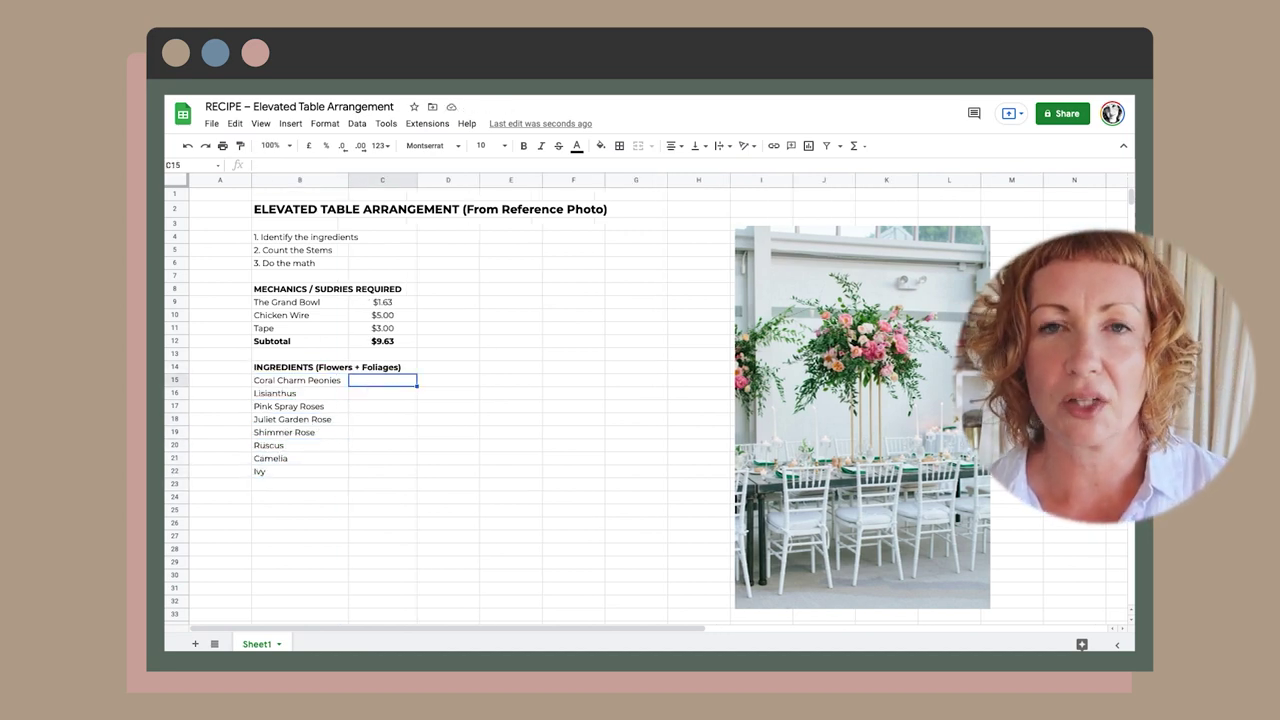
- Enter $5 in C15 and move the sundry prices C9:C12 over into column D
type("$5")
key("Tab")
left_click_drag(382, 302, 382, 341)
key("ctrl+x")
left_click(448, 302)
key("ctrl+v")
- Add Quantity and Wholesale headers and rename the headings SUNDRIES and INGREDIENTS
left_click(448, 289)
type("WholesaleQua")
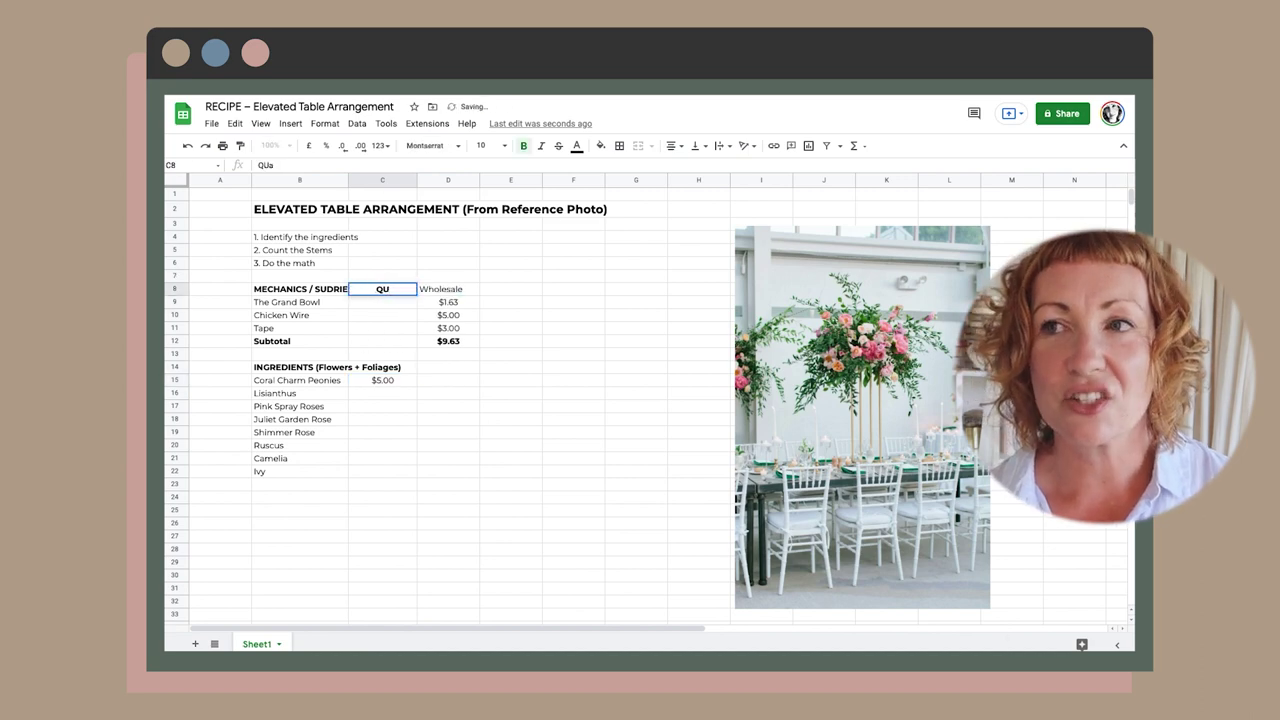
type("ntity")
key("Tab")
left_click(300, 289)
type("SUNDRIES")
left_click(300, 367)
type("INGREDIENTS")
left_click(401, 373)
key("ctrl+v")
- Start the flower quantities in column C with 5, 2 and 5
left_click(382, 380)
type("5")
key("Return")
key("Return")
type("2")
key("Return")
type("5")
key("Return")
type("$10")
- Format column C to show quantities as plain numbers
left_click(382, 180)
left_click(325, 123)
left_click(325, 123)
left_click(325, 123)
mouse_move(346, 176)
left_click(560, 321)
- Enter quantities 10, 3, 4, 10, 25, 5, 5, 2 and wholesale prices $3.50, $14.00, $14.00, $2.50, 8, 8, 8
left_click(382, 445)
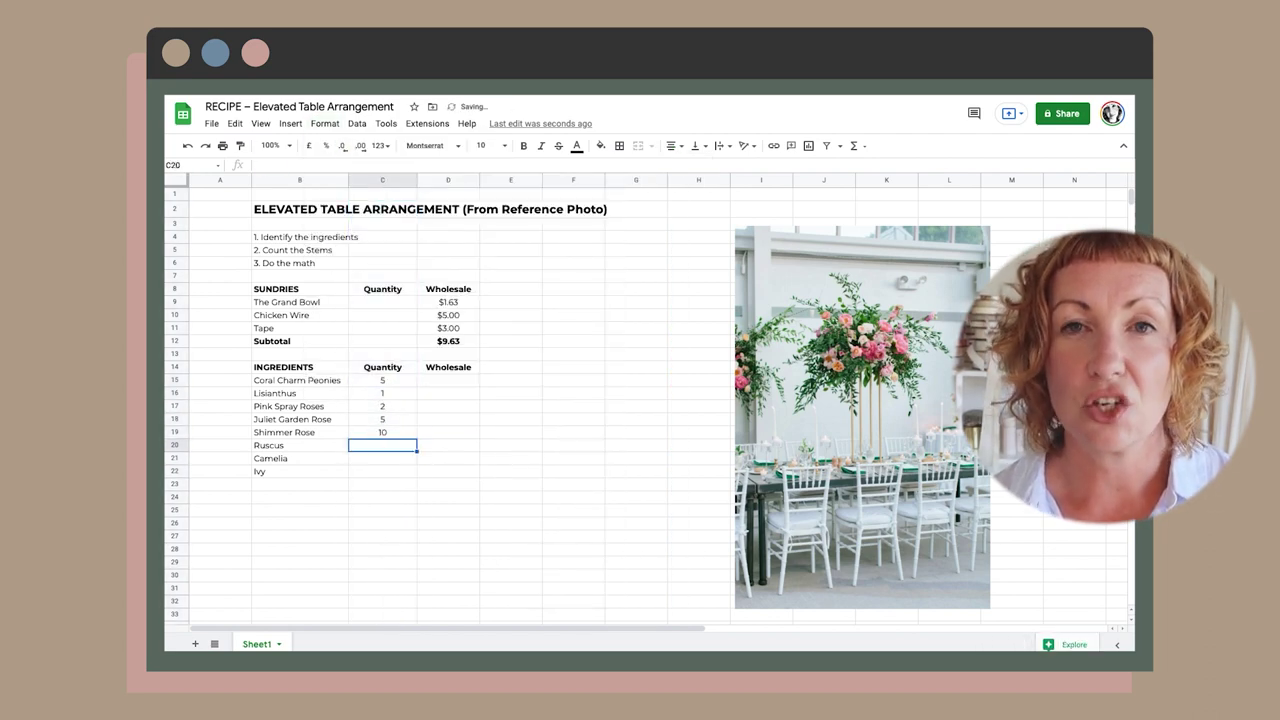
type("3 2 1")
left_click(382, 380)
type("10 3 4 10 25 5 5 2")
left_click(448, 380)
type("$3.50 ")
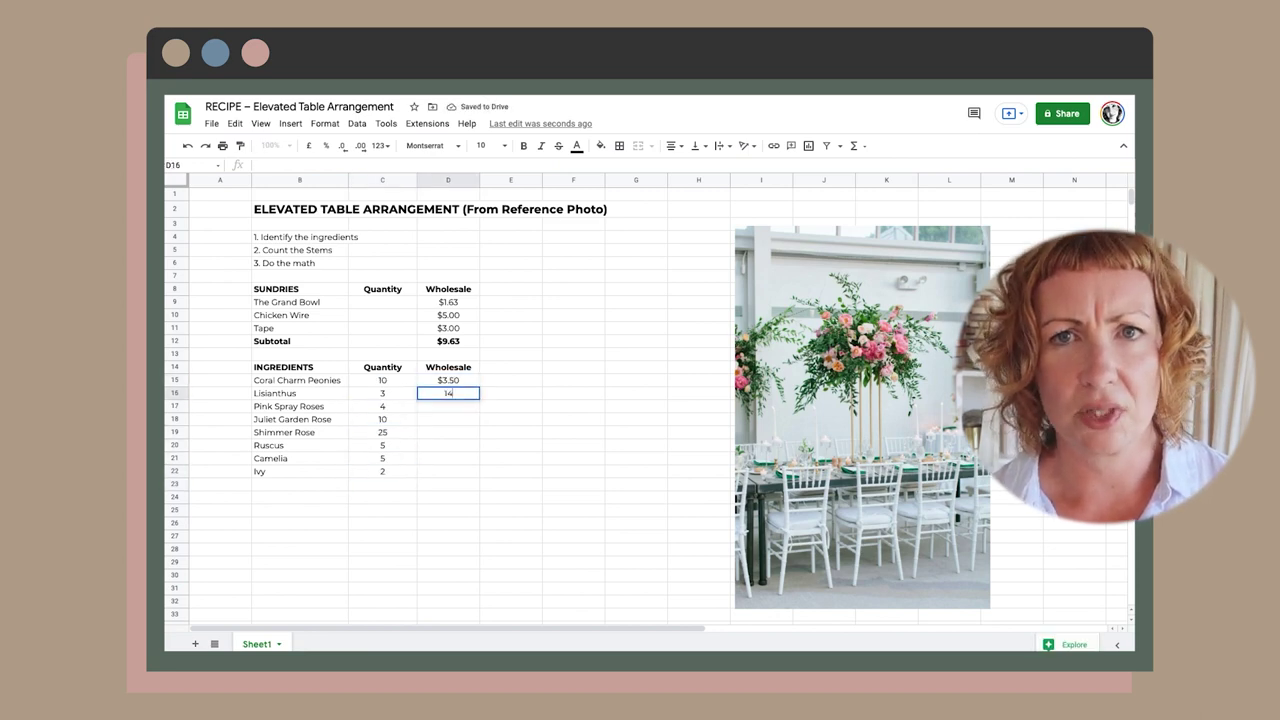
type("$14.00 $14.00 $2.50 ")
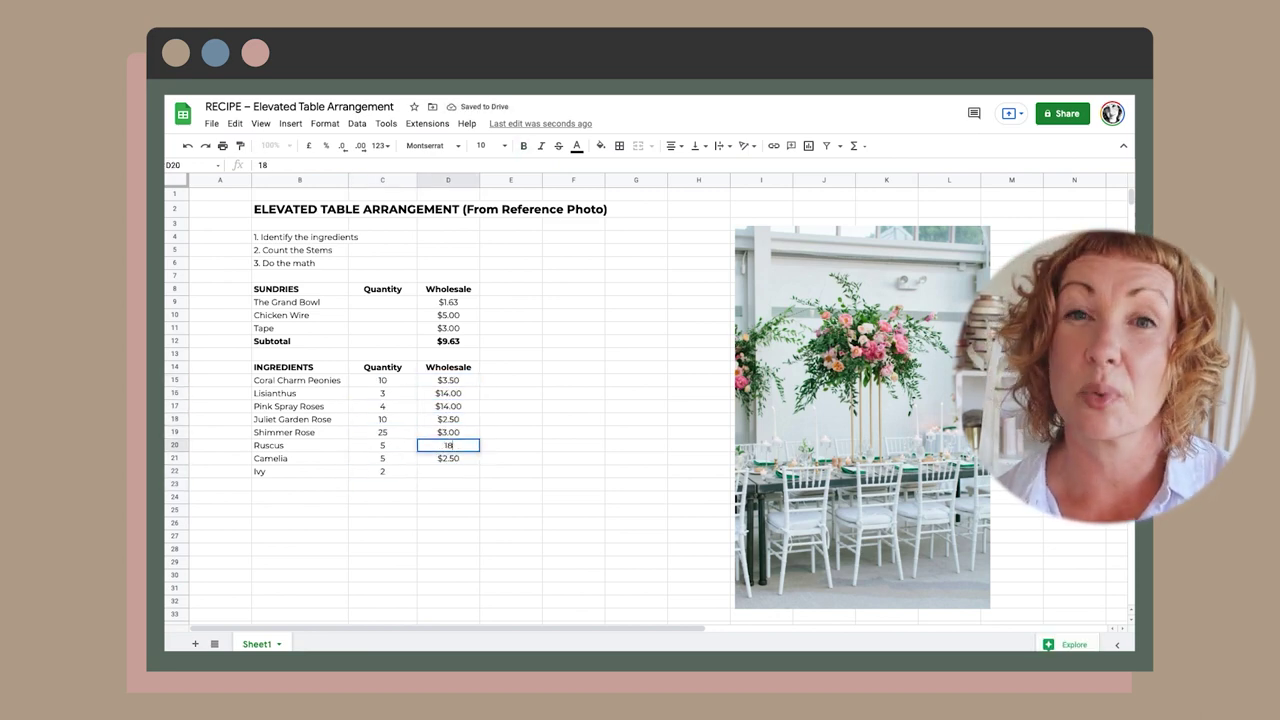
type("8 8 8")
- Add a Subtotal column with =C15*D15 filled down every ingredient row
left_click(511, 367)
type("Subtotal")
left_click(510, 180)
left_click(673, 145)
left_click(511, 380)
type("=C15*D15")
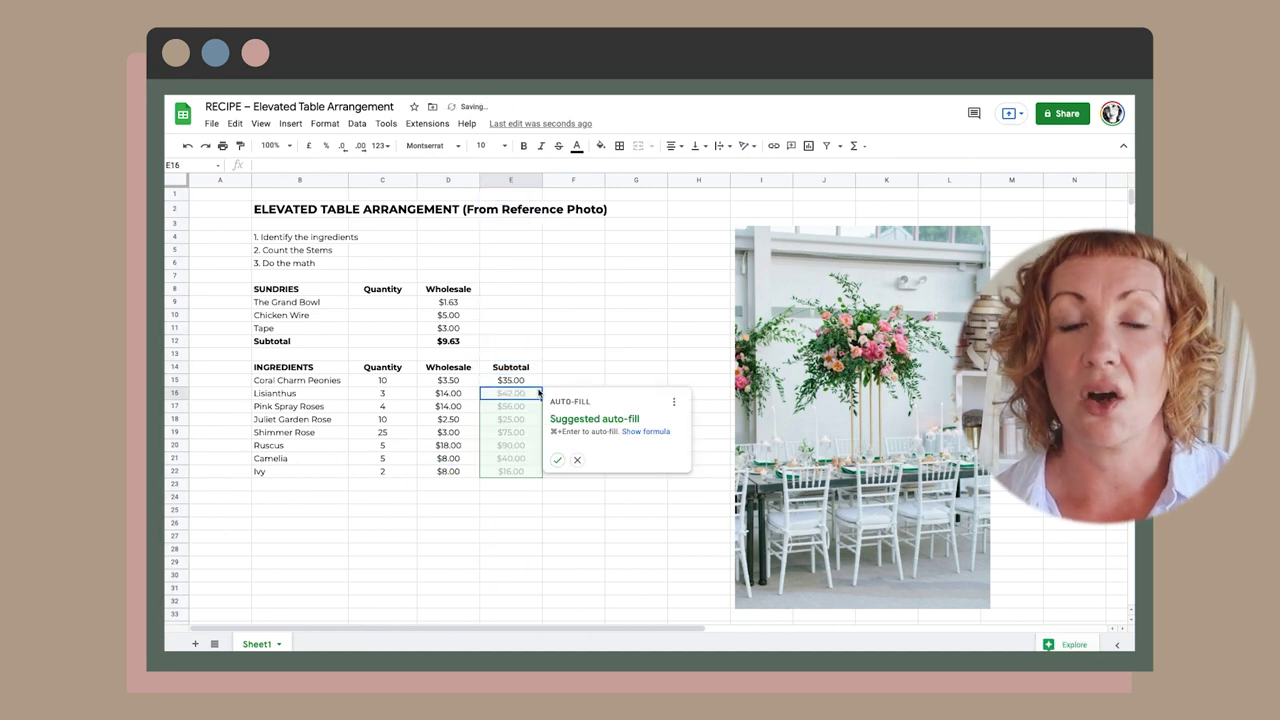
key("super+Return")
- Add a bold Ingredients Subtotal label row below the ingredients
left_click(448, 484)
type("Ingredients Subtotal")
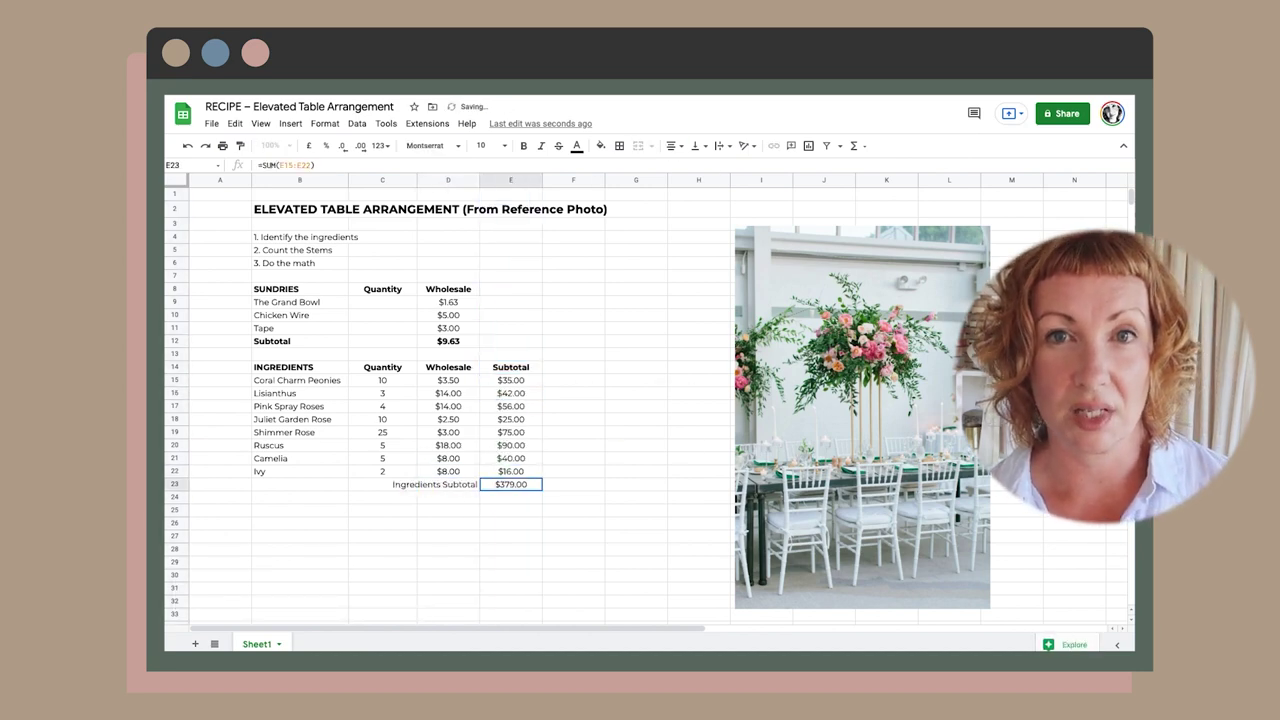
key("shift+Left")
key("ctrl+b")
left_click(448, 497)
- Add Peach Carnation and Pink Carnation rows at quantity 2 and $8.50 wholesale
left_click(382, 419)
type("2\t8.5 20")
left_click(299, 419)
type("Peach Carnation")
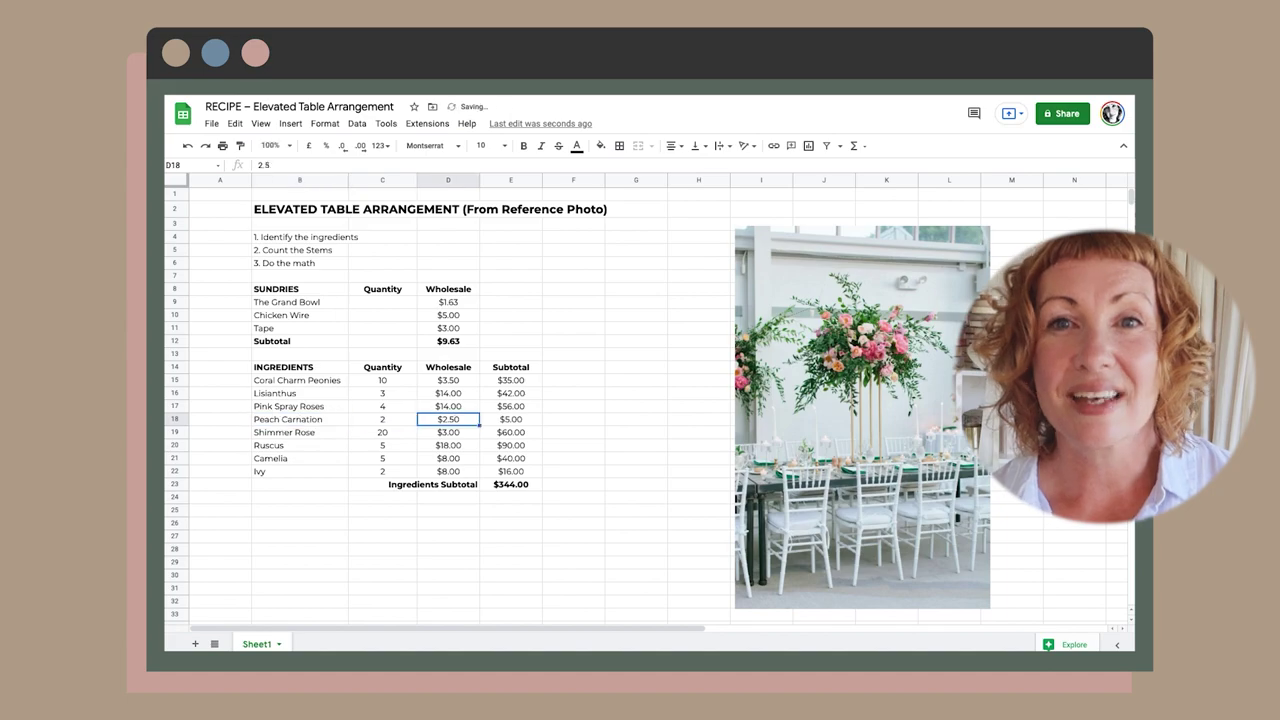
left_click(299, 380)
type("Pink Carnatino\t2\t8.5")
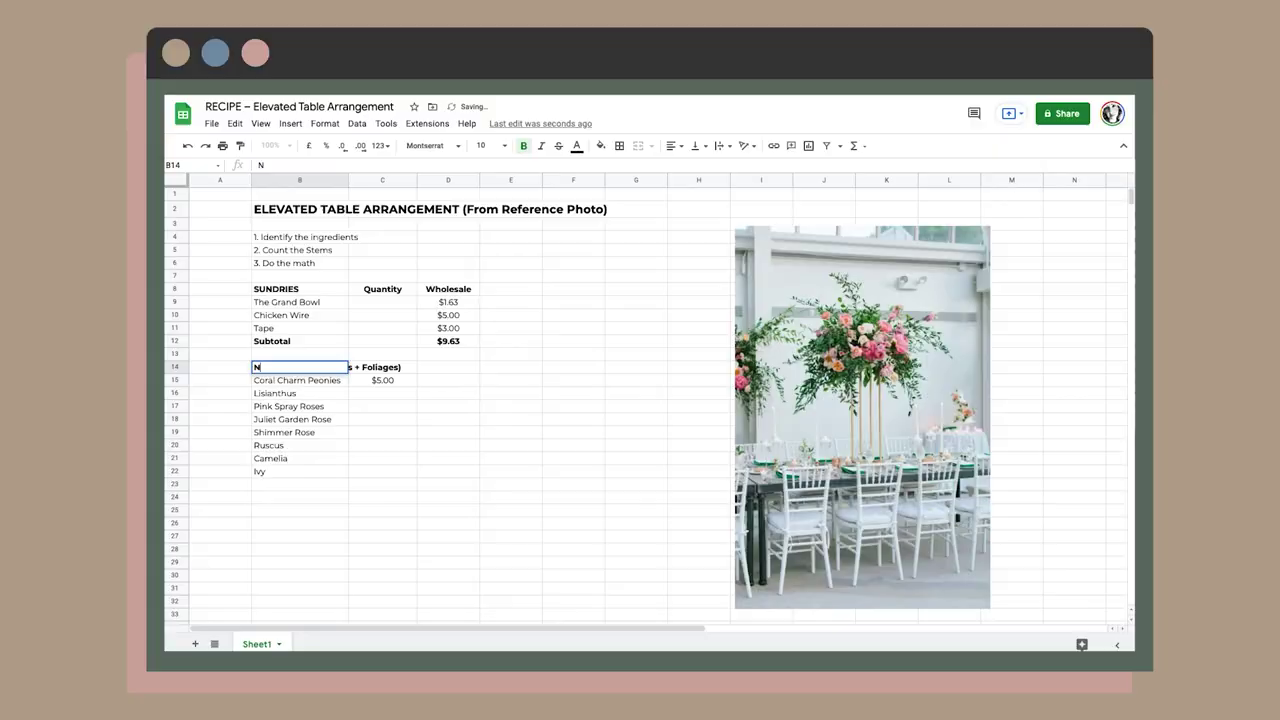
- Finish the INGREDIENTS heading and copy the sundries Quantity and Wholesale headings beside it
type("GREDIENTS")
key("Tab")
left_click_drag(382, 289, 448, 341)
key("ctrl+c")
left_click(401, 368)
key("ctrl+v")
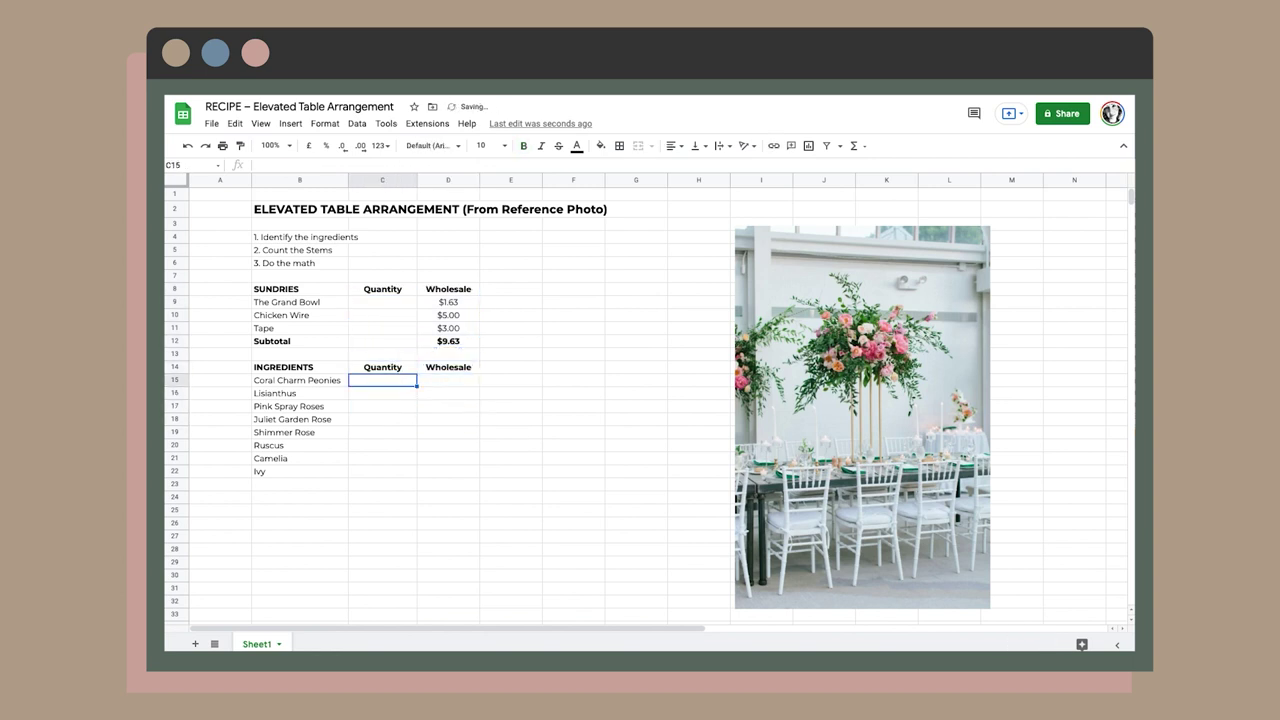
- Centre the ingredients' quantity and wholesale cells
left_click_drag(283, 367, 448, 471)
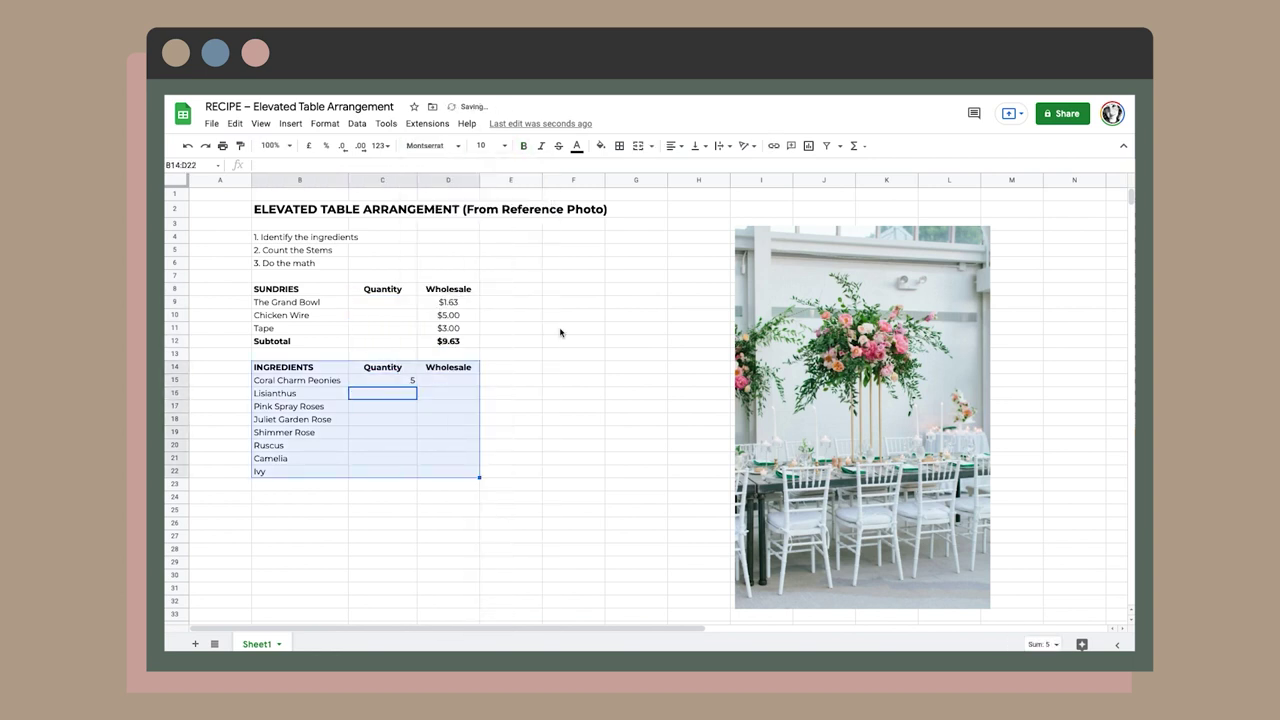
left_click_drag(382, 380, 448, 471)
key("ctrl+shift+e")
left_click(378, 394)
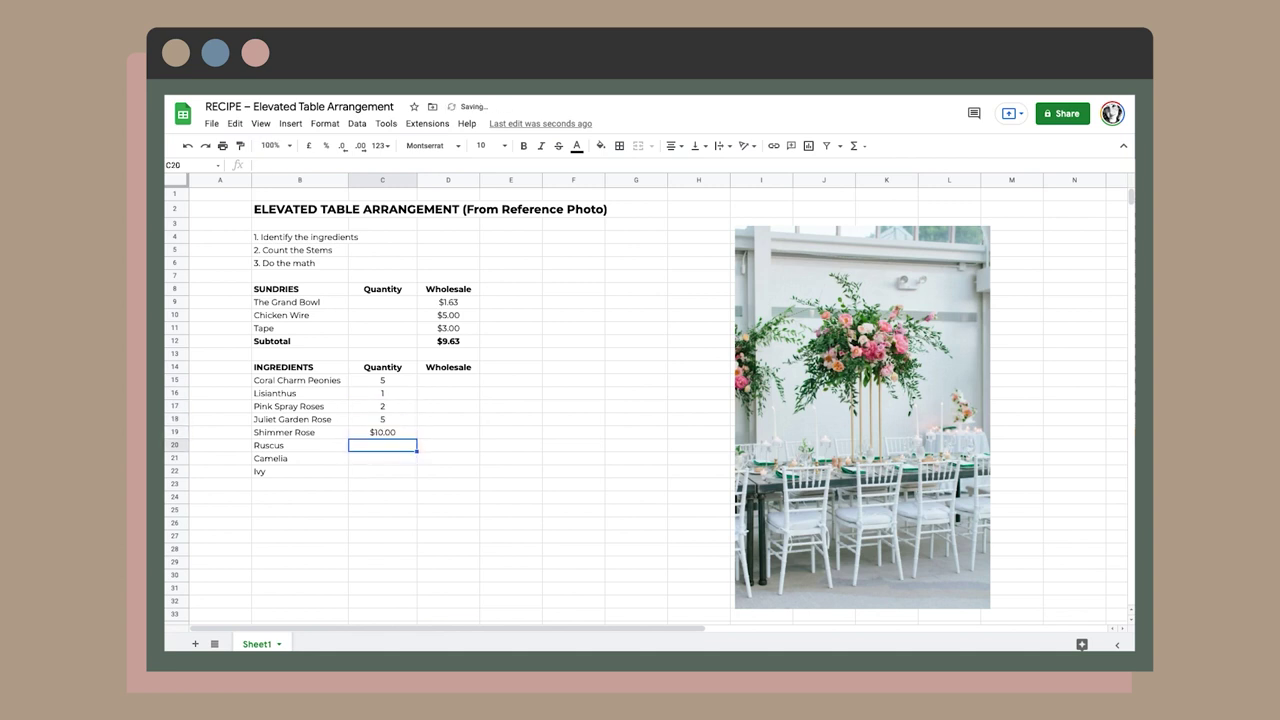
- Format the Quantity column (column C) as plain Number
left_click(382, 180)
left_click(325, 123)
left_click(546, 233)
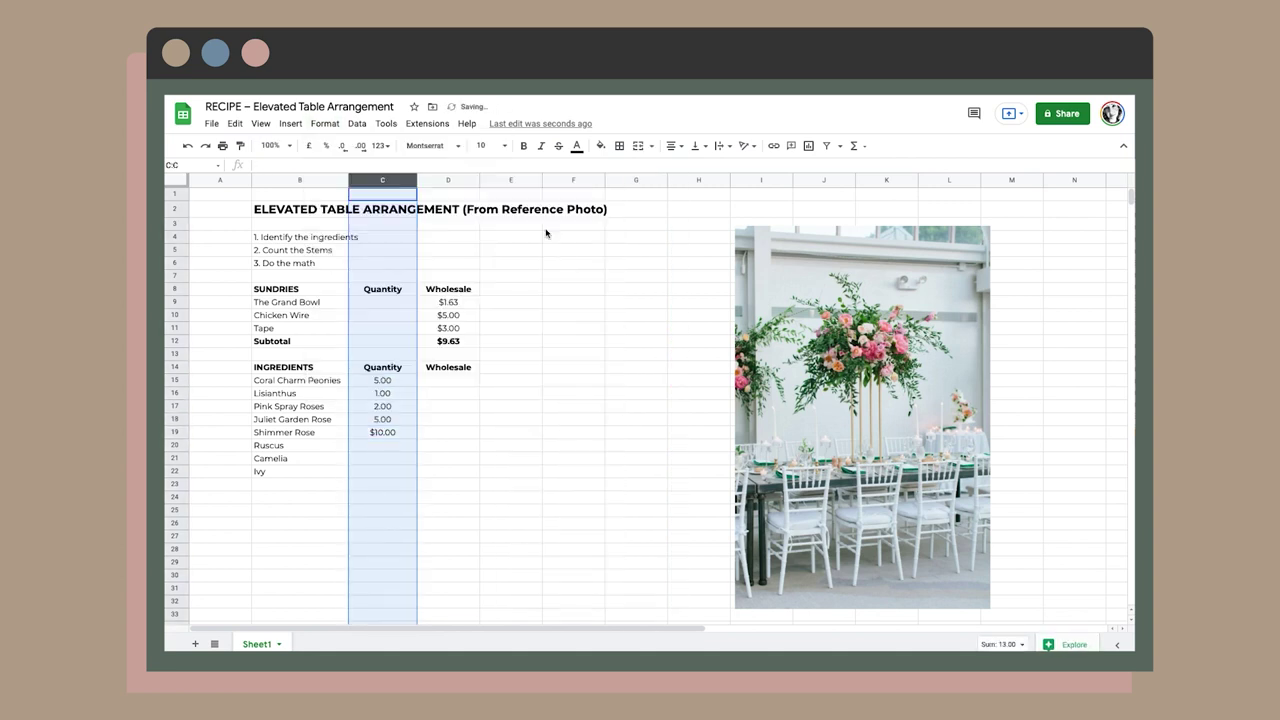
left_click(333, 126)
mouse_move(334, 177)
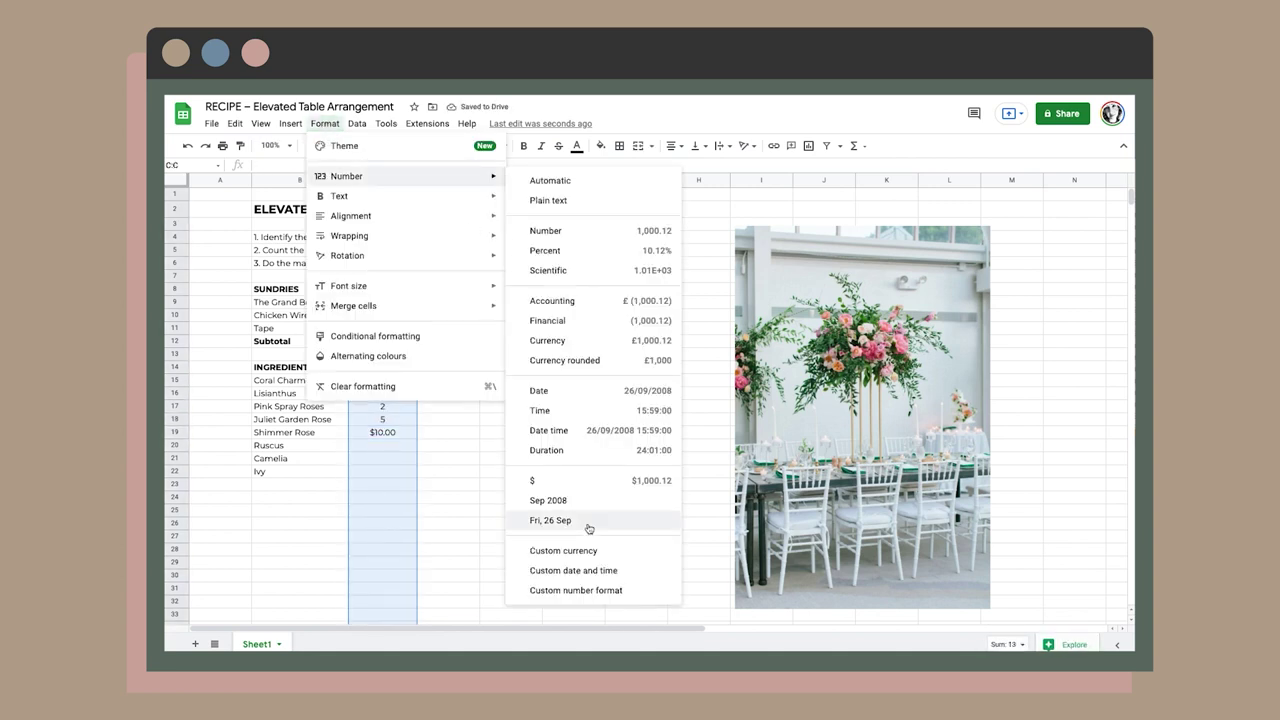
left_click(586, 320)
- Enter the stem quantities 10, 3, 4, 10, 25, 5, 5, 2 down the ingredients list
left_click(382, 432)
type("10")
key("Return")
type("2")
key("Return")
type("1")
key("Return")
left_click(382, 380)
type("10")
key("Return")
type("4")
key("Return")
type("10 25 5 5 2")
left_click(448, 380)
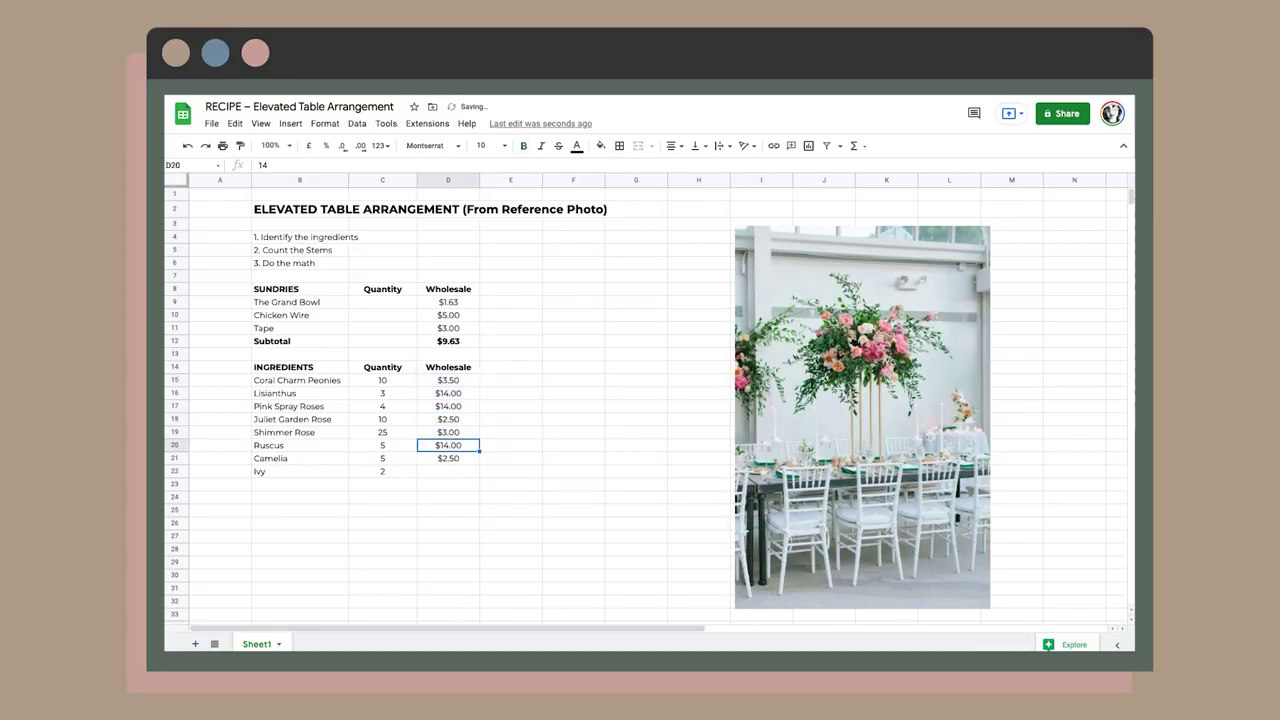
- Add a Subtotal heading with =D15*C15 filled down every ingredient
left_click(510, 367)
type("Subtotal")
key("Return")
type("=D15*C15")
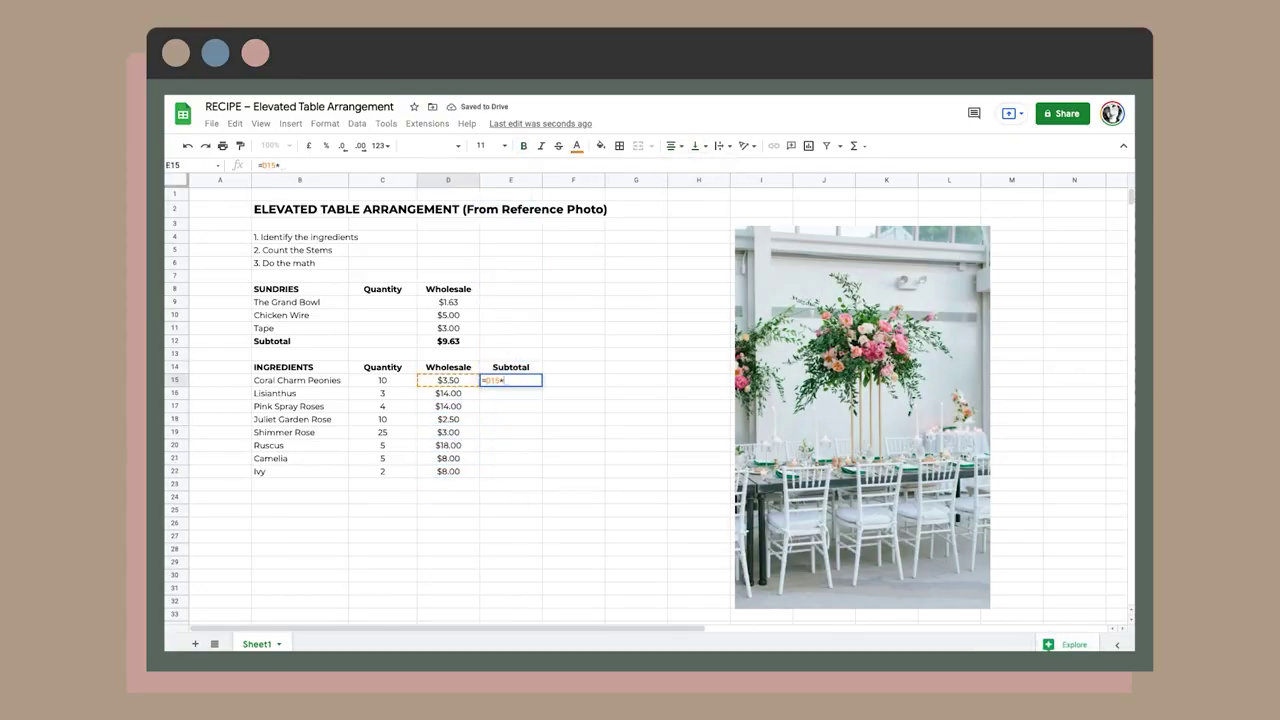
key("Return")
key("ctrl+Return")
- Add an Ingredients Subtotal label totalling =SUM(E15:E22)
left_click(448, 484)
type("Ingredients Subtotal")
key("Tab")
type("=SUM(E15:E22)")
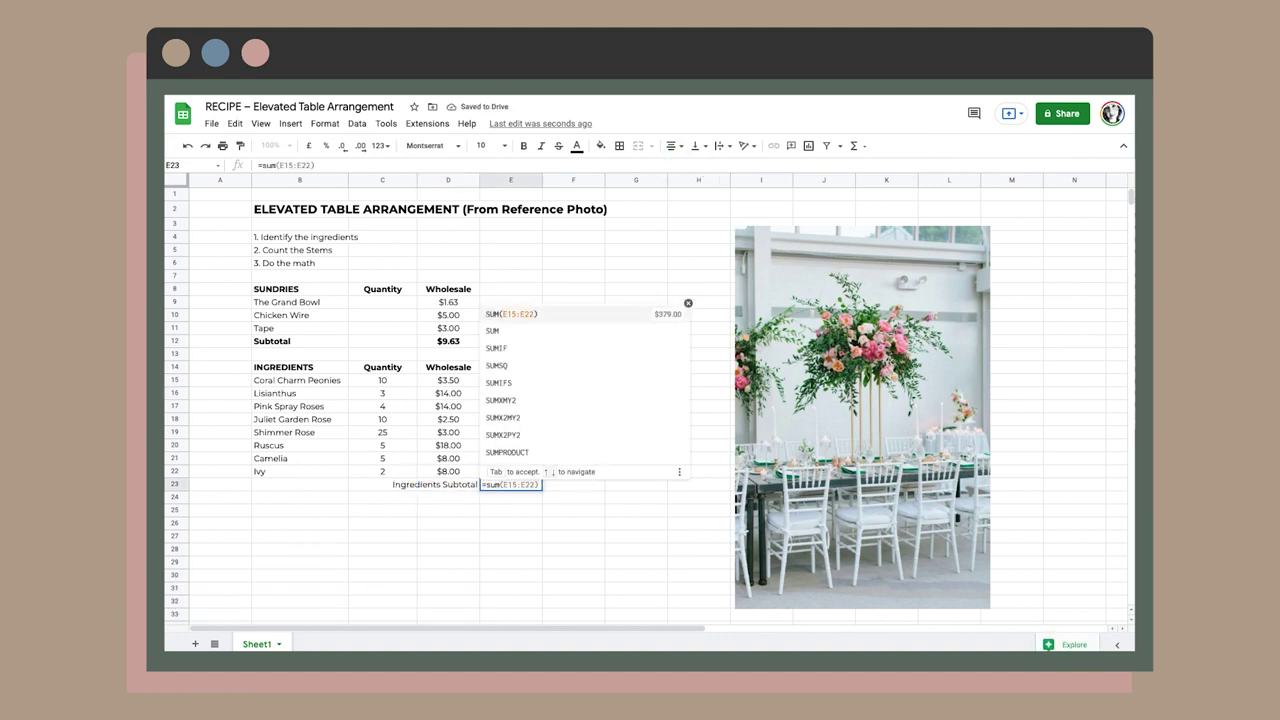
key("Return")
- Rename ingredients to Peach Carnation and Pink Carnatino, entering quantity 2 and price 8.5
left_click(299, 419)
type("Peach Carnation")
left_click(299, 380)
type("Pink Carnatino")
key("Tab")
type("2")
- Add THE MATH heading with Wholesale x 5 and Wholesale rows, Wholesale as =E23+D12
key("Tab")
type("8.5")
left_click(314, 511)
type("THE MATH")
key("Return")
type("Wholesale x 5")
key("Return")
type("Wholesale")
key("Tab")
type("=E23+D12")
- Format the wholesale total as currency and move the Wholesale row above Wholesale x 5
left_click(325, 123)
mouse_move(357, 174)
left_click(557, 337)
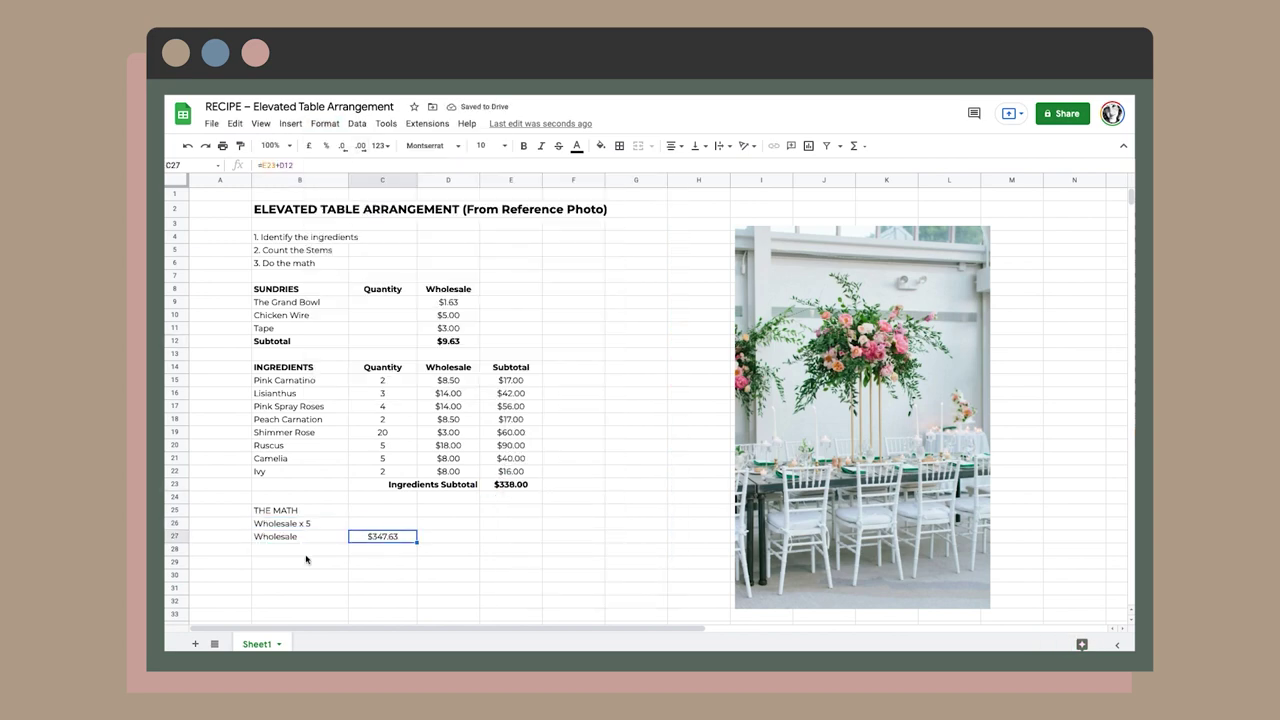
left_click_drag(175, 536, 175, 521)
scroll(220, 523, "down", 3)
- Set Wholesale x 5 to =C26*5, formatted as currency rounded to whole dollars
left_click(386, 466)
type("=C26*5")
key("Return")
left_click(386, 494)
left_click(325, 123)
mouse_move(345, 180)
left_click(564, 360)
- Change the quantities from Camelia upward to 4, 4 and 10 for Shimmer Rose
left_click(383, 415)
type("4")
key("Up")
type("4")
key("Up")
type("10")
key("Up")
- Bold THE MATH labels and add notes: set-up, packdown, delivery extra; gold stand hire extra
scroll(420, 418, "up", 1)
key("ctrl+b")
left_click(329, 521)
type("*Set-up, Packdown, Delivery are over and above")
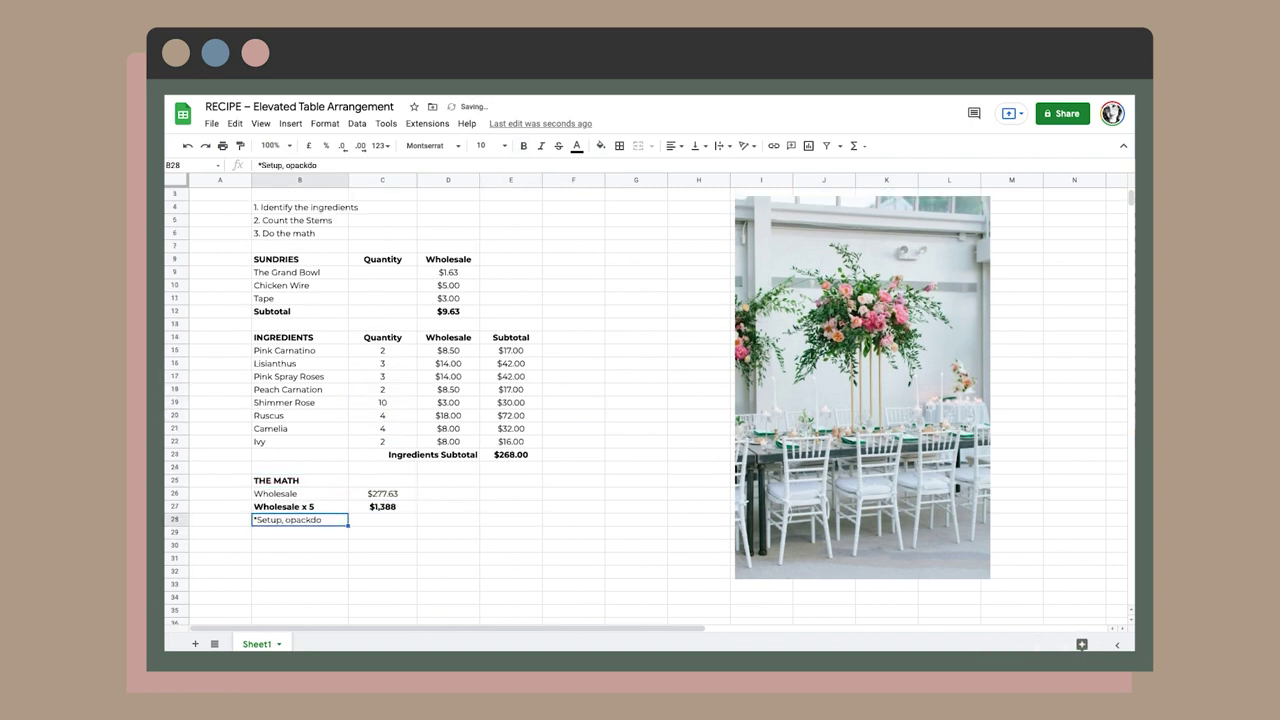
key("Return")
type("* hire of gold stand is extra")
key("Return")
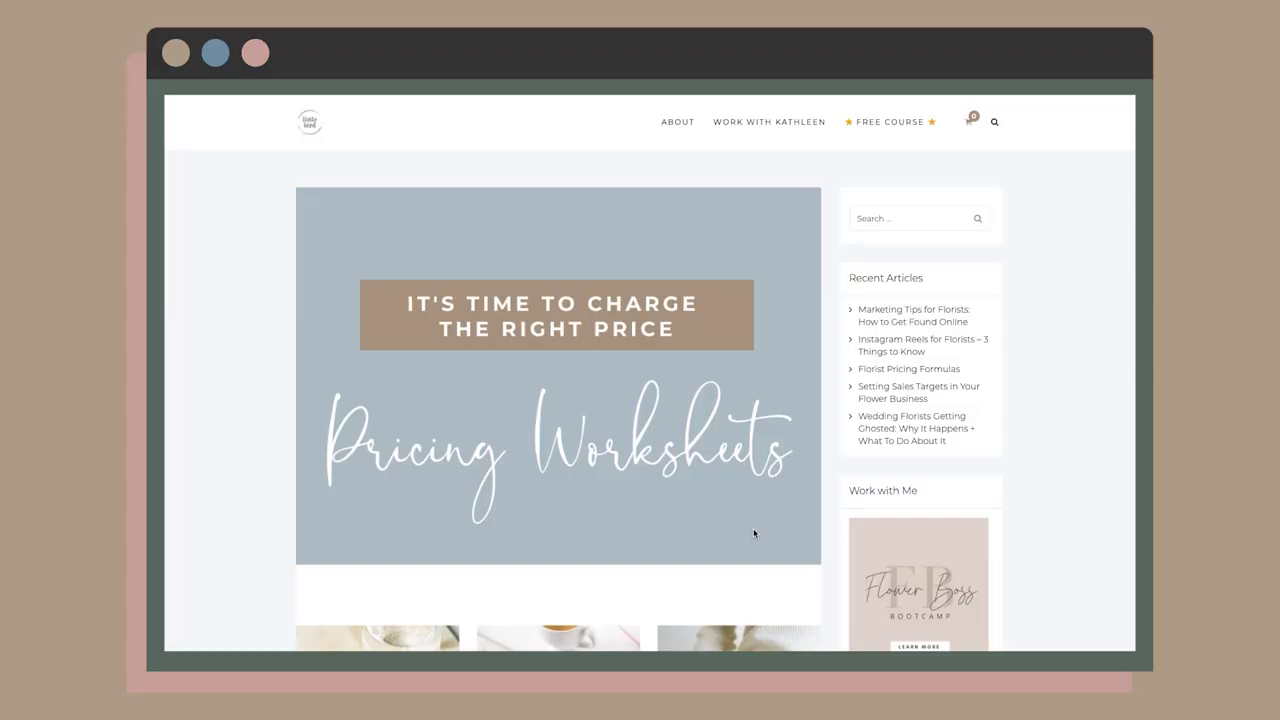
- Scroll down through the Florist Pricing Worksheet blog post to the PDF download
scroll(753, 530, "down", 1)
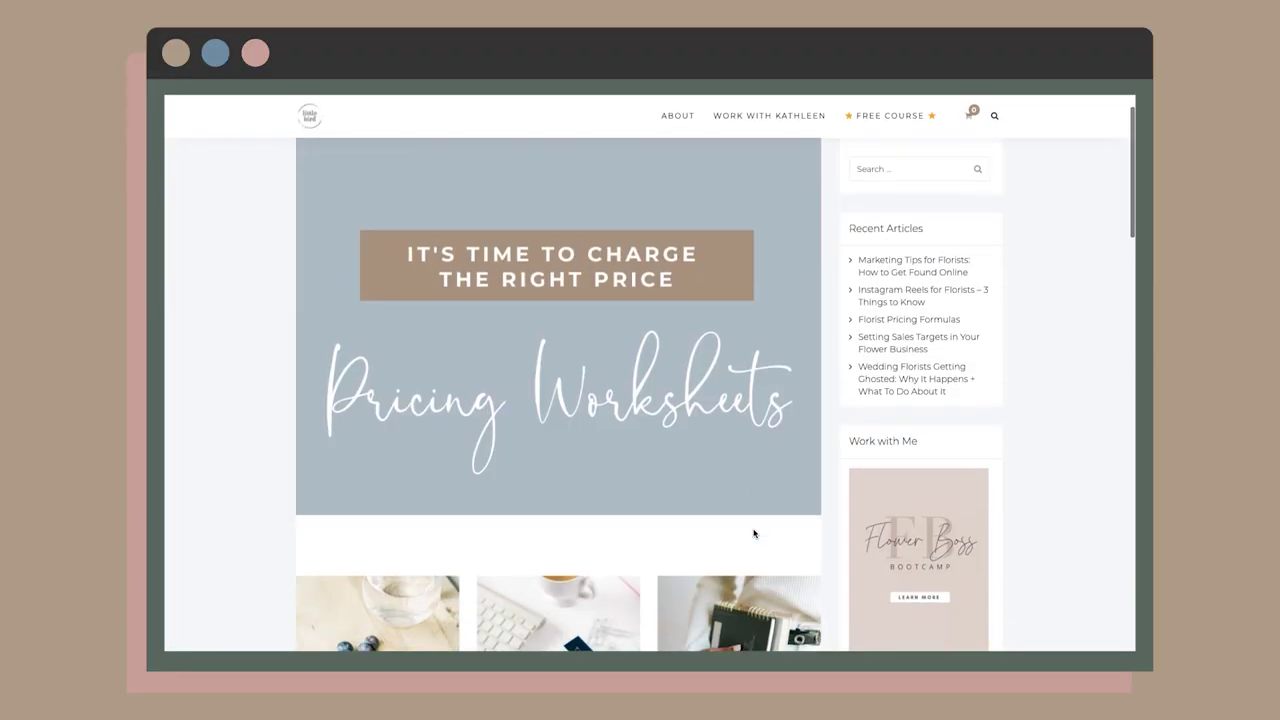
scroll(754, 533, "down", 5)
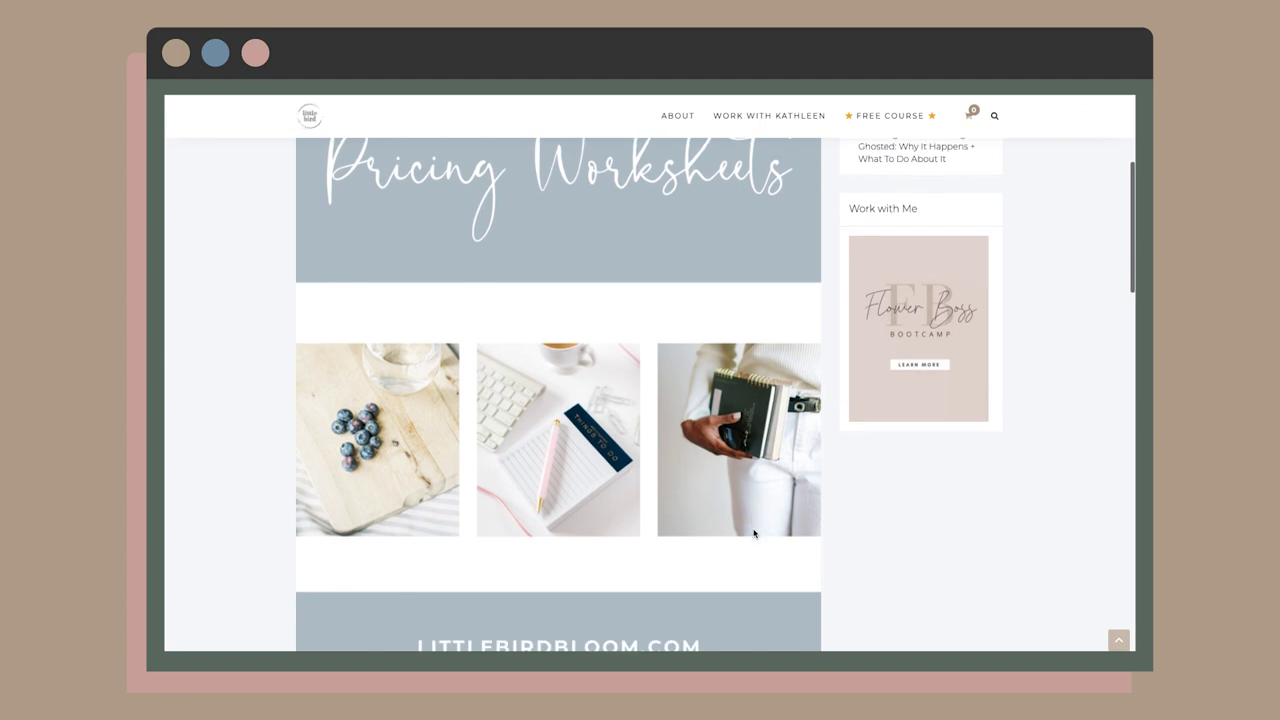
scroll(754, 533, "down", 9)
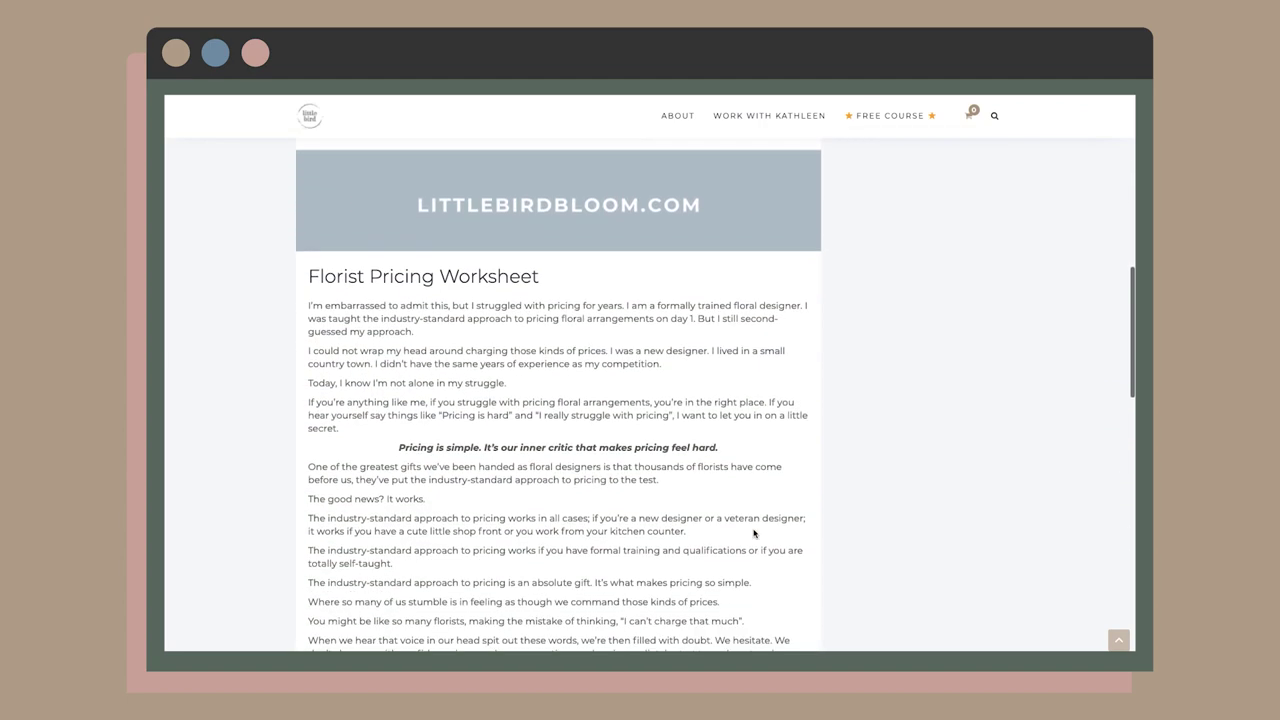
scroll(754, 533, "down", 6)
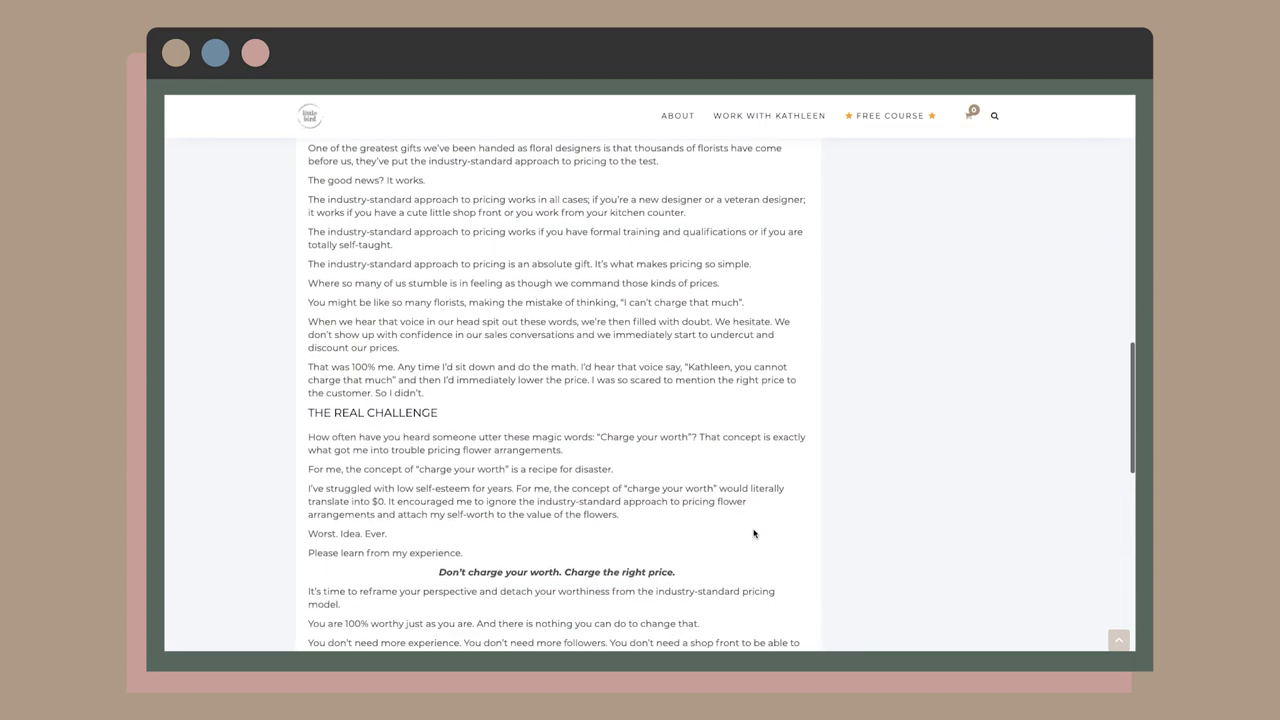
scroll(754, 533, "down", 6)
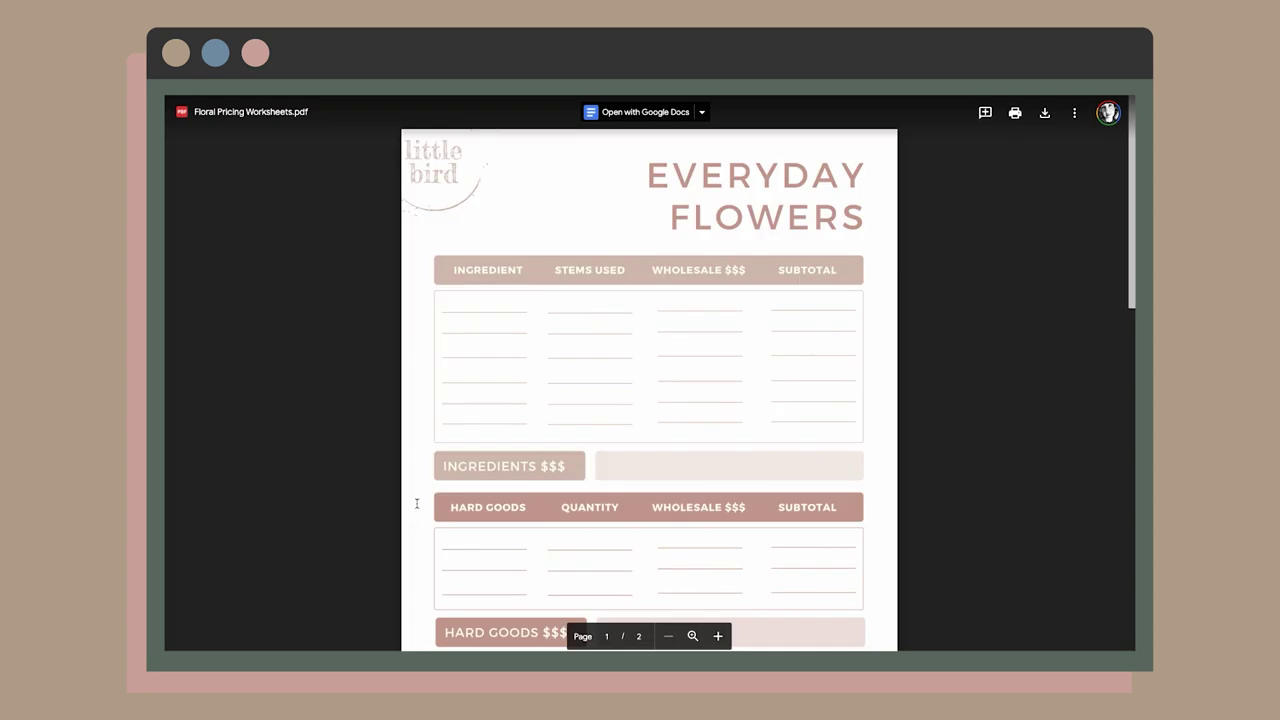
- Scroll the PDF from the Everyday Flowers page to the Weddings + Events page
scroll(416, 503, "down", 1)
scroll(416, 503, "down", 3)
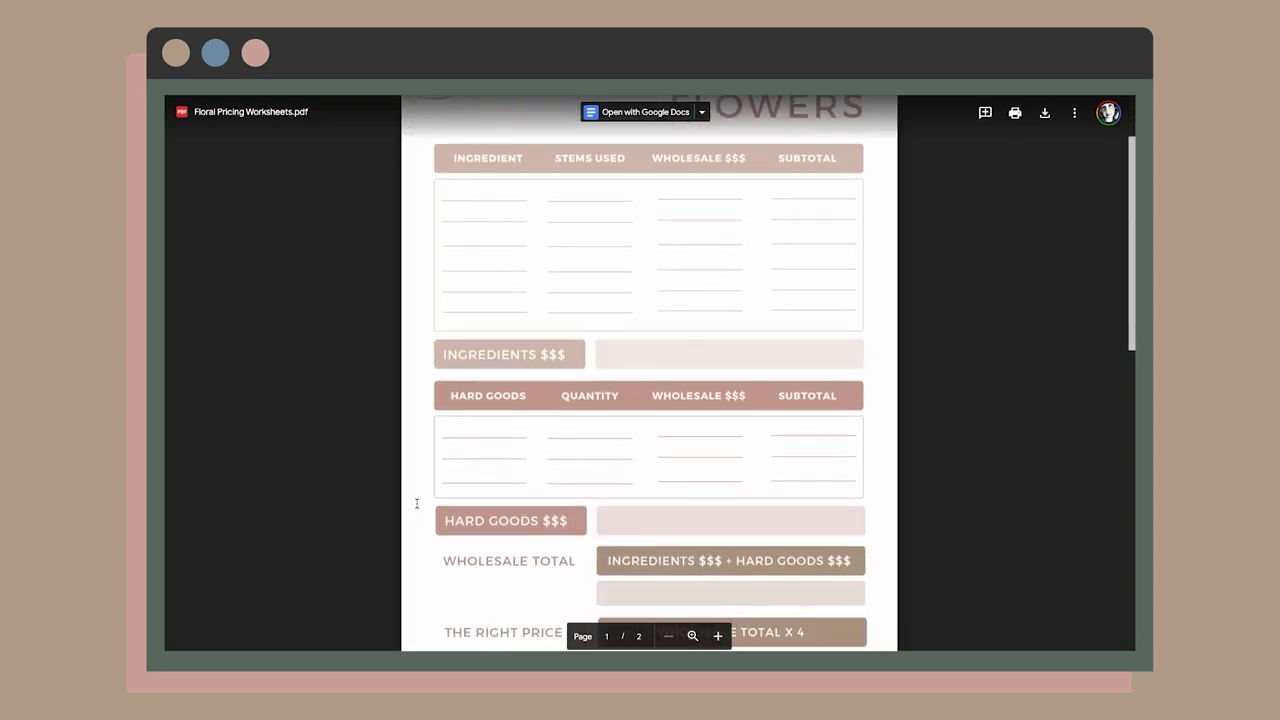
scroll(416, 503, "down", 10)
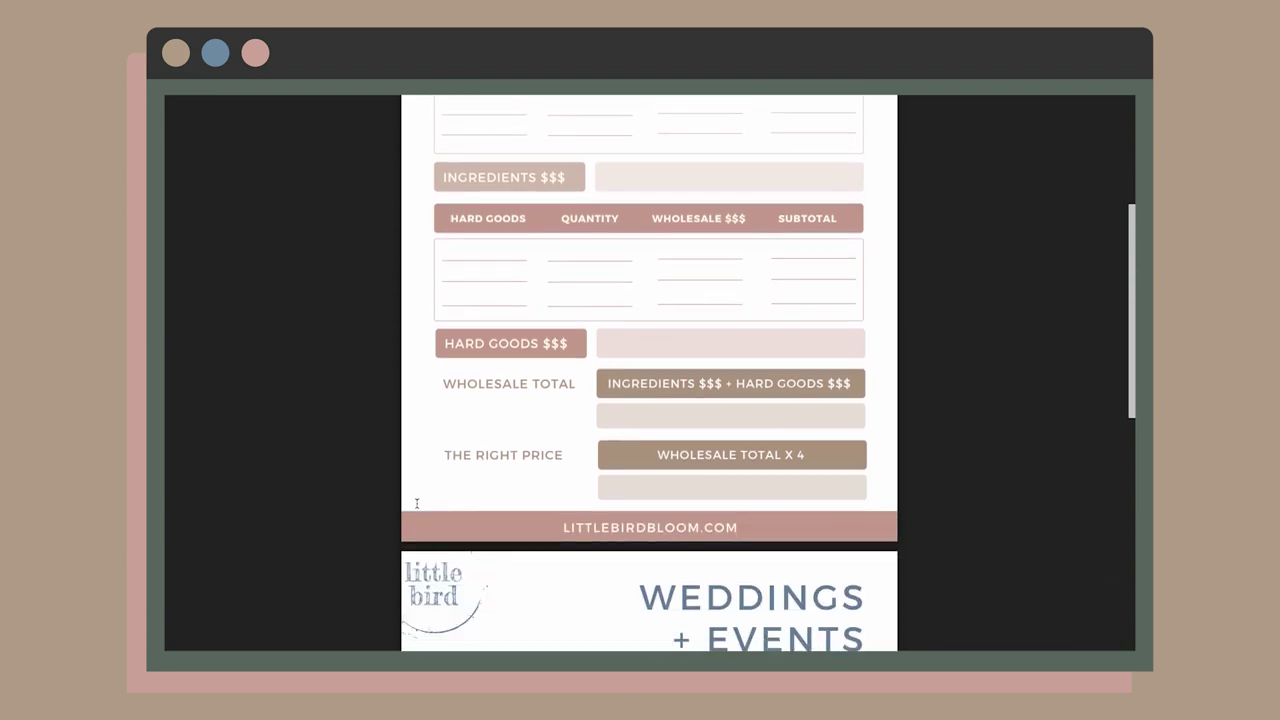
scroll(416, 503, "down", 3)
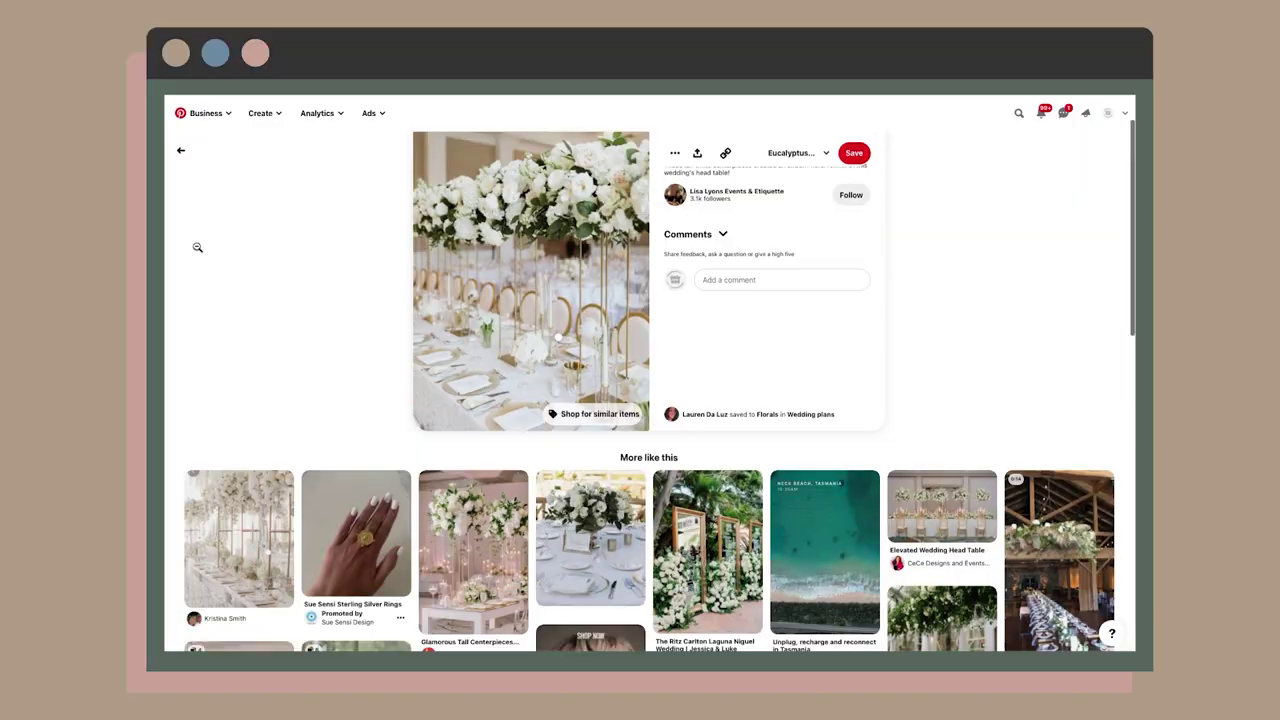
- Browse the Pinterest feed and open the Tall White Centerpieces pin
scroll(195, 248, "down", 5)
scroll(195, 248, "down", 15)
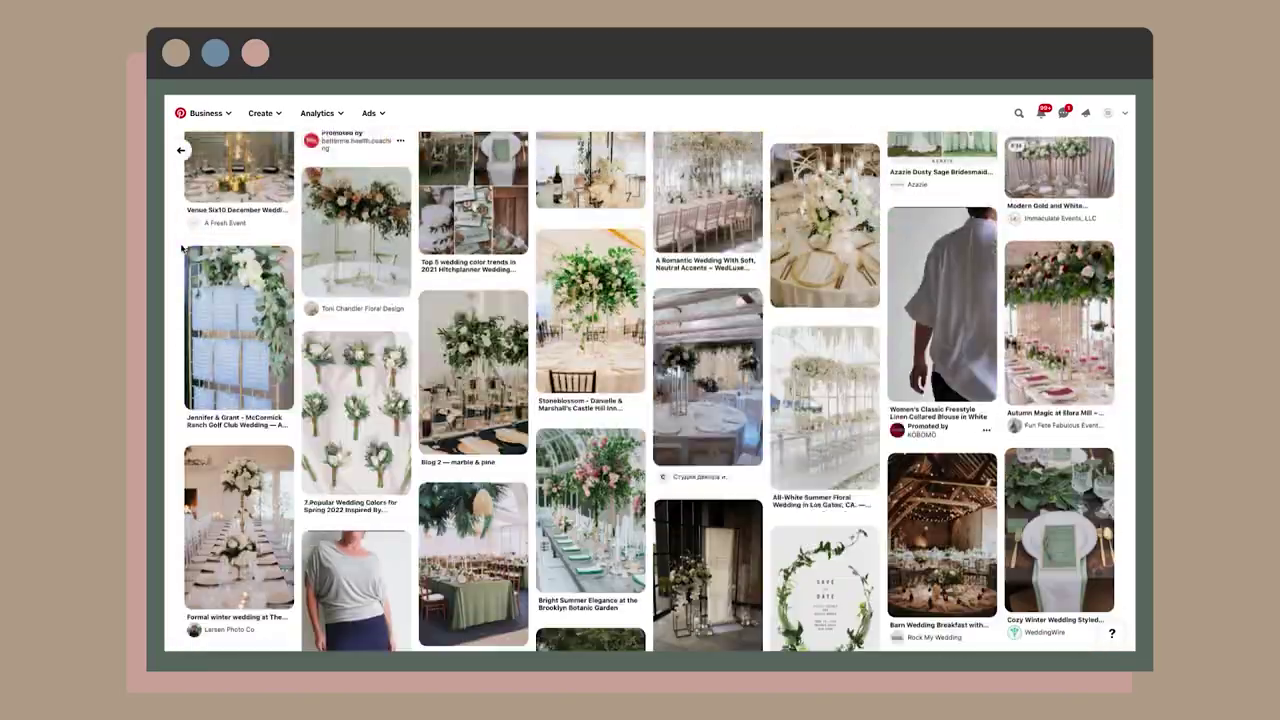
scroll(195, 248, "down", 10)
left_click(447, 390)
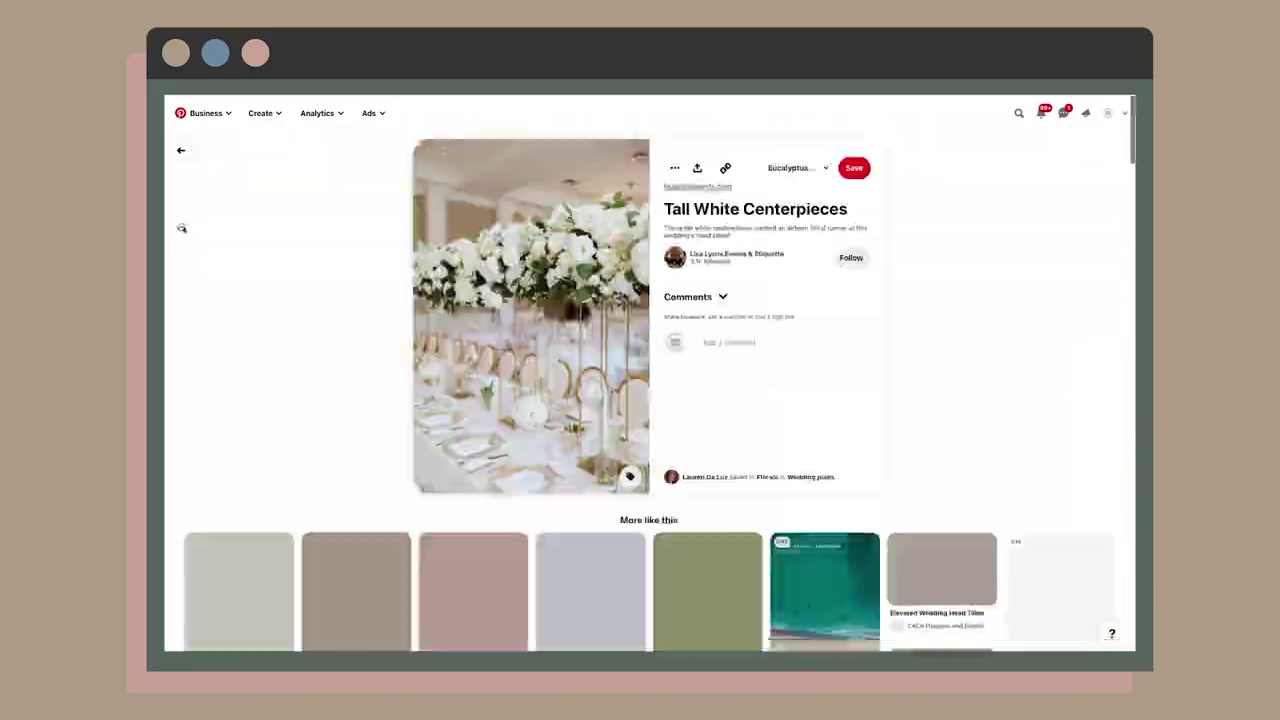
- Open a related centrepiece pin from the More like this grid
scroll(180, 363, "down", 15)
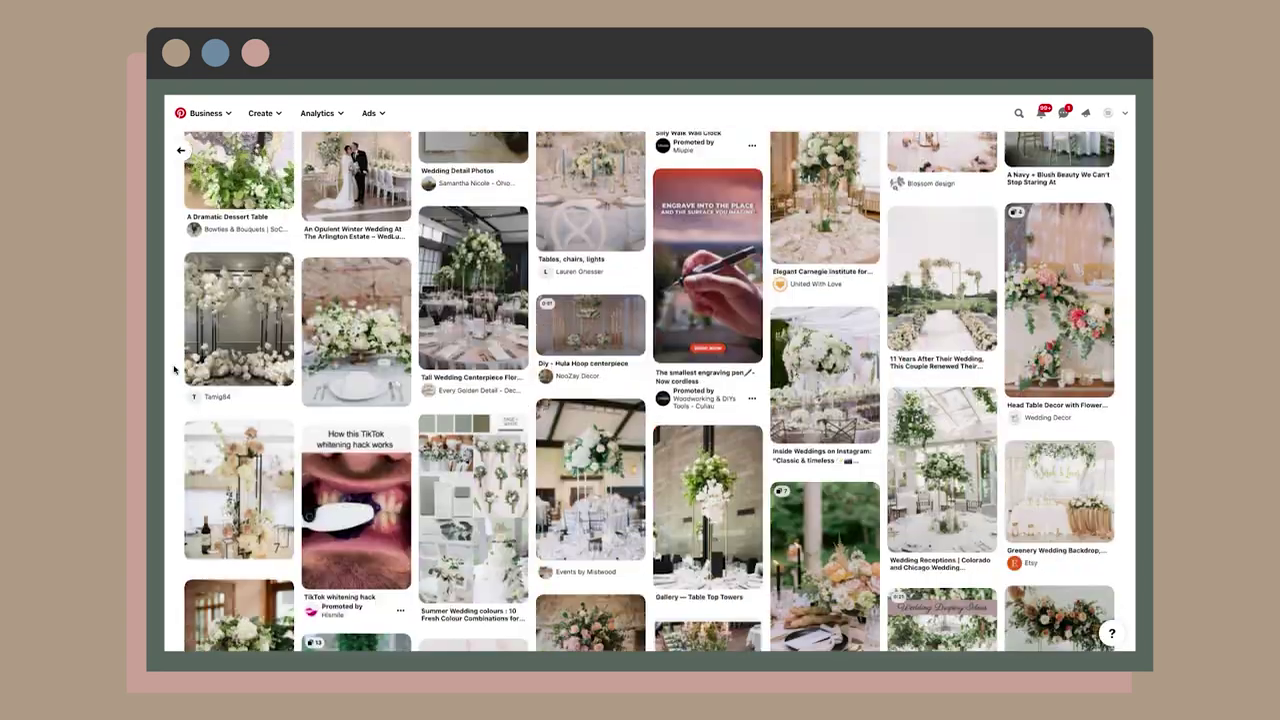
left_click(249, 250)
scroll(176, 206, "down", 10)
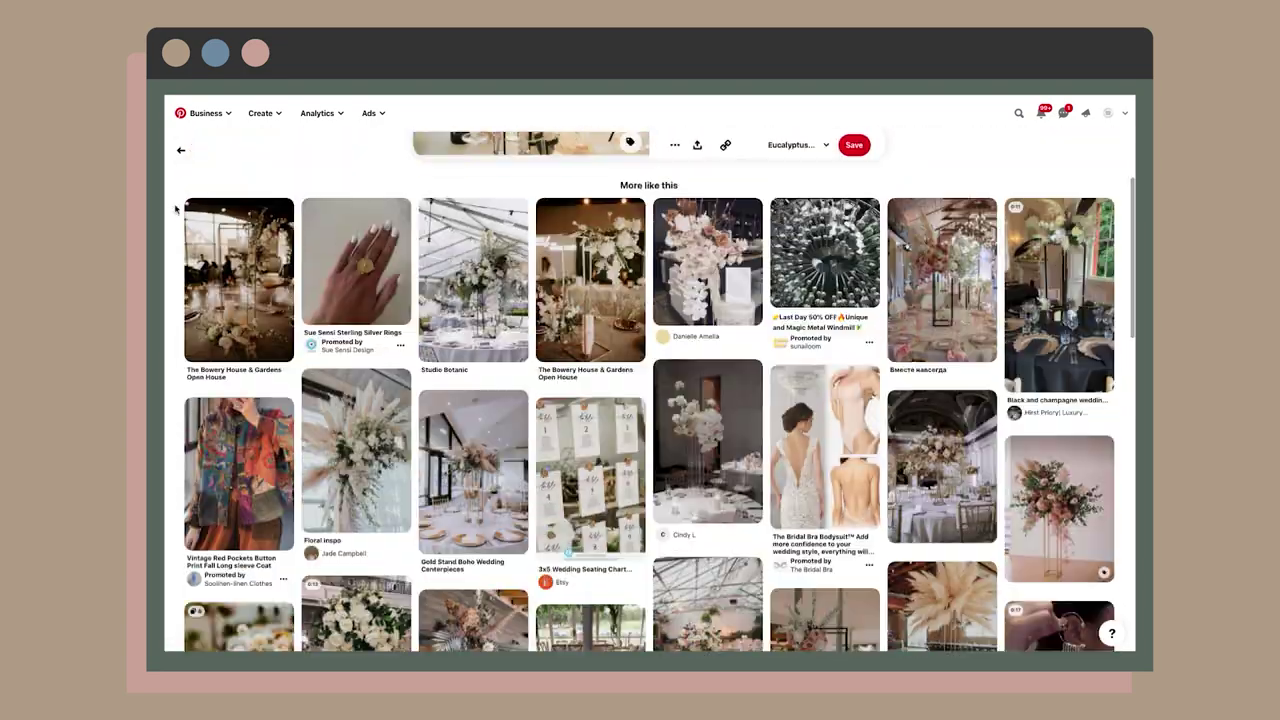